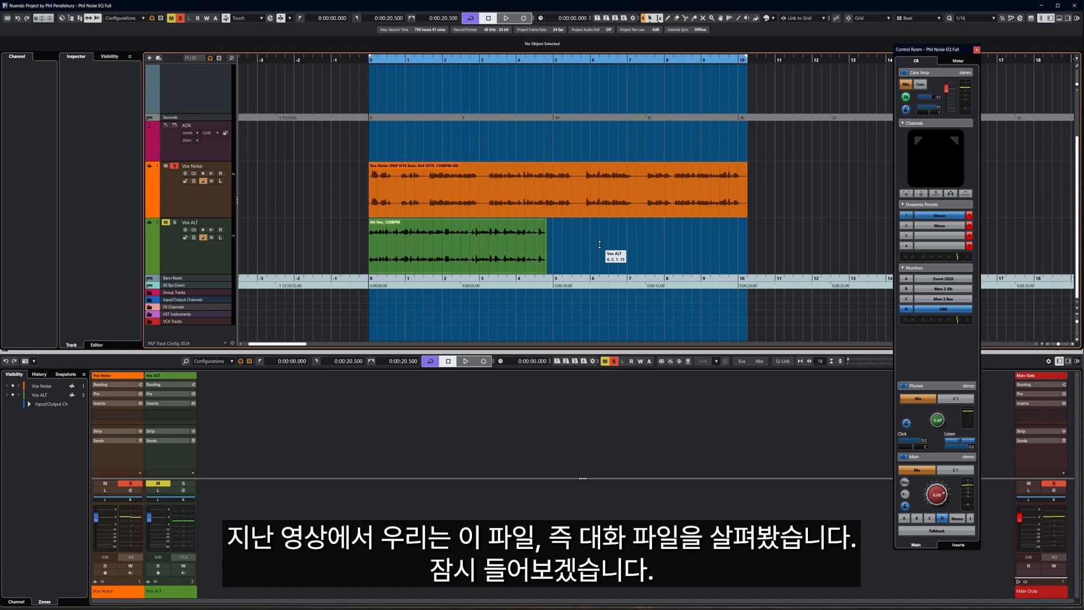
Listen to the noisy Vox Noise dialogue, then audition the Vox ALT take soloed
key("space")
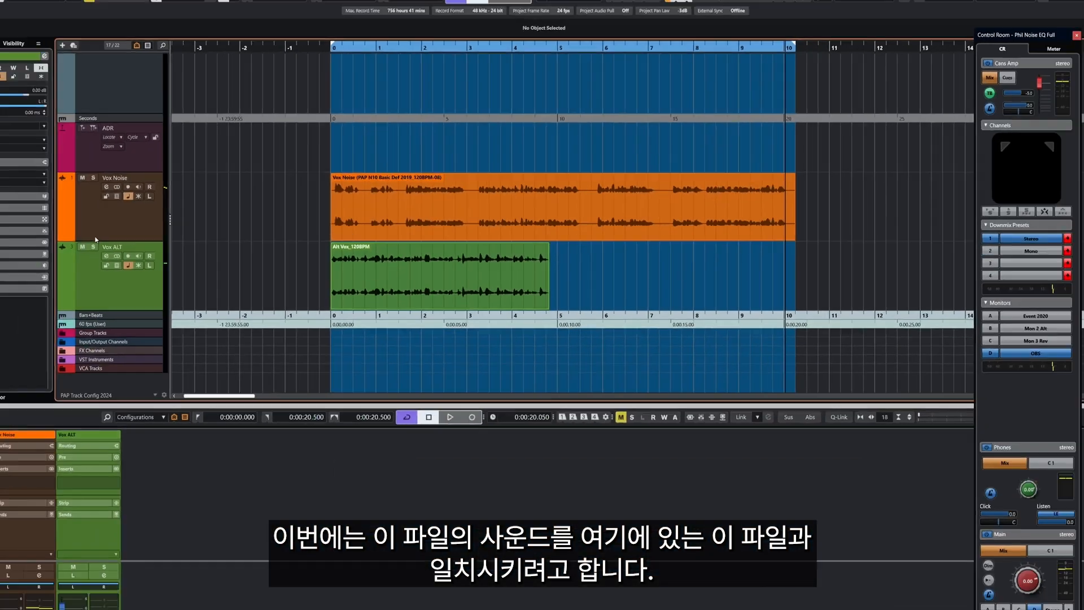
left_click(177, 223)
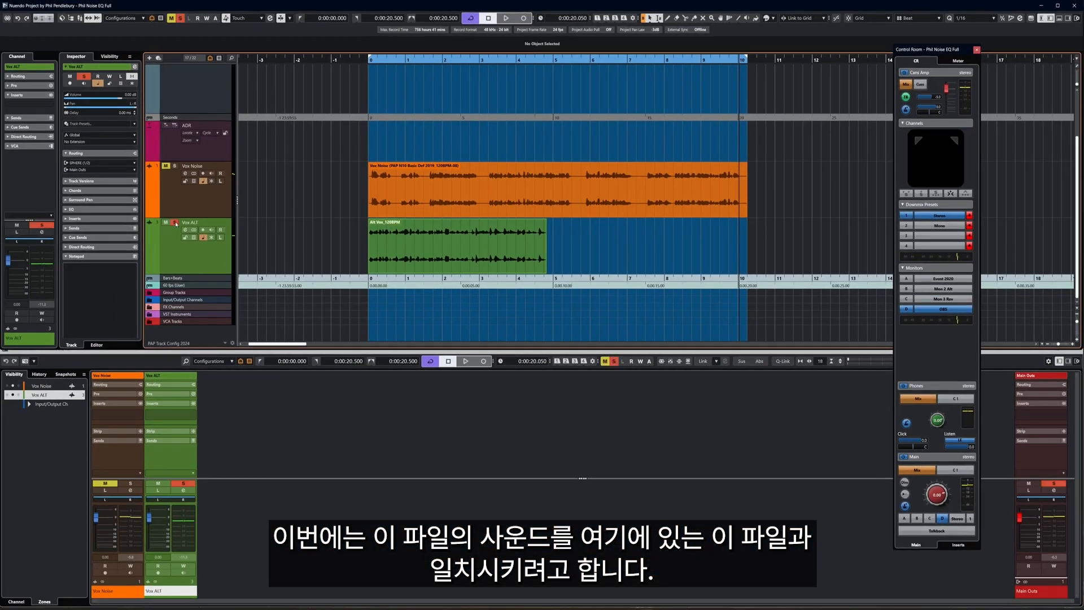
key("space")
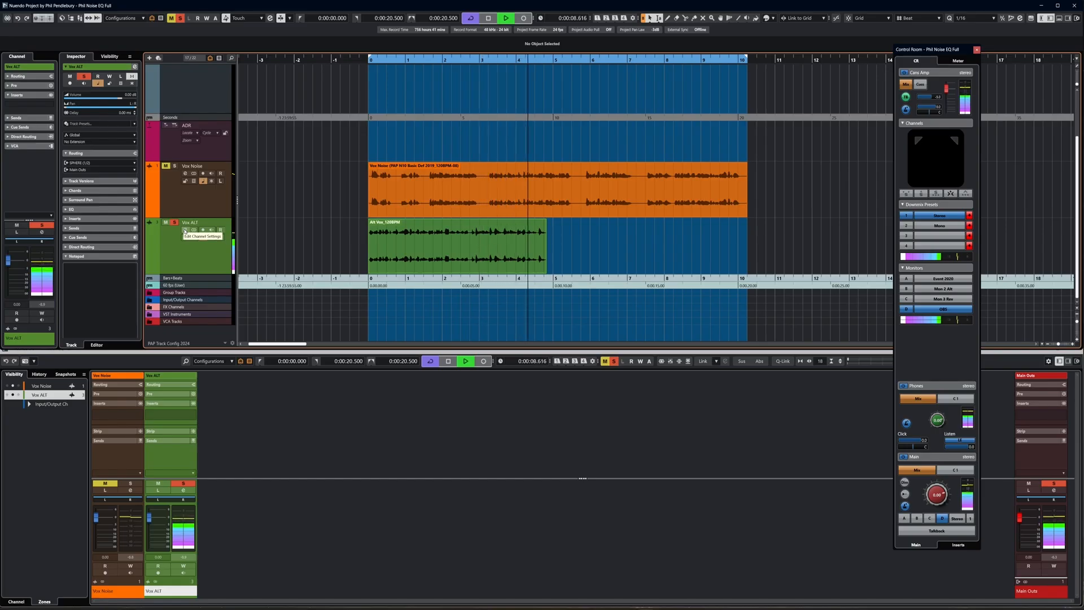
key("space")
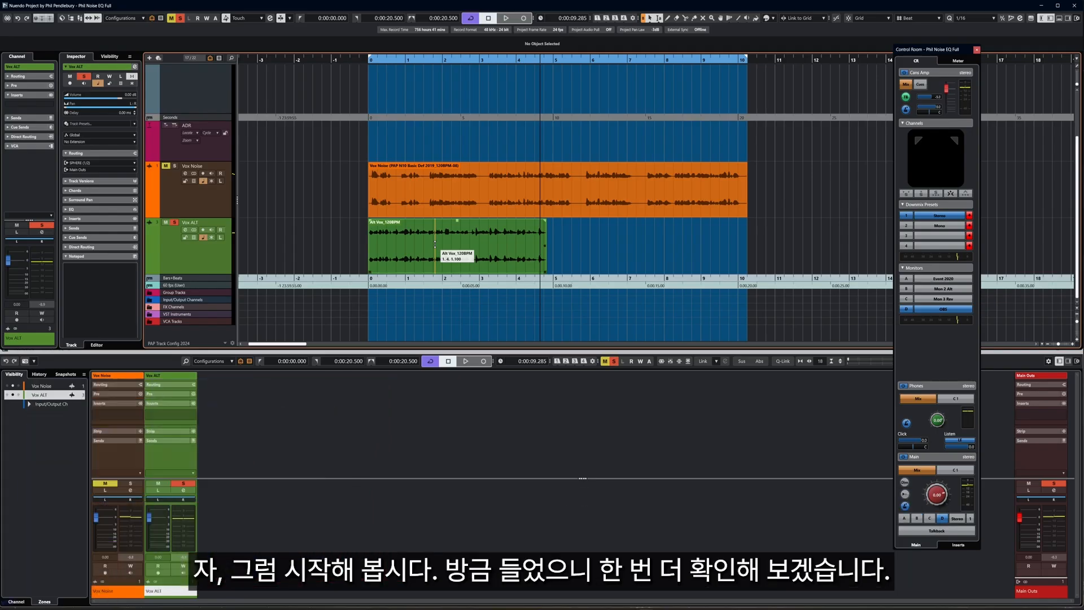
Play from the project start, then move the solo from Vox ALT to Vox Noise and listen
key("Home")
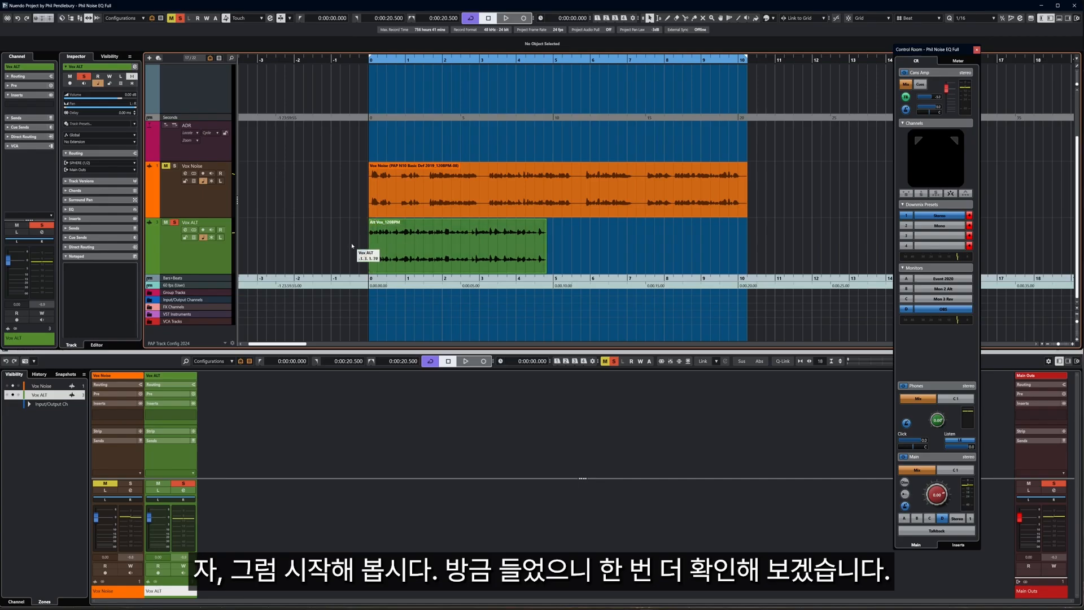
key("space")
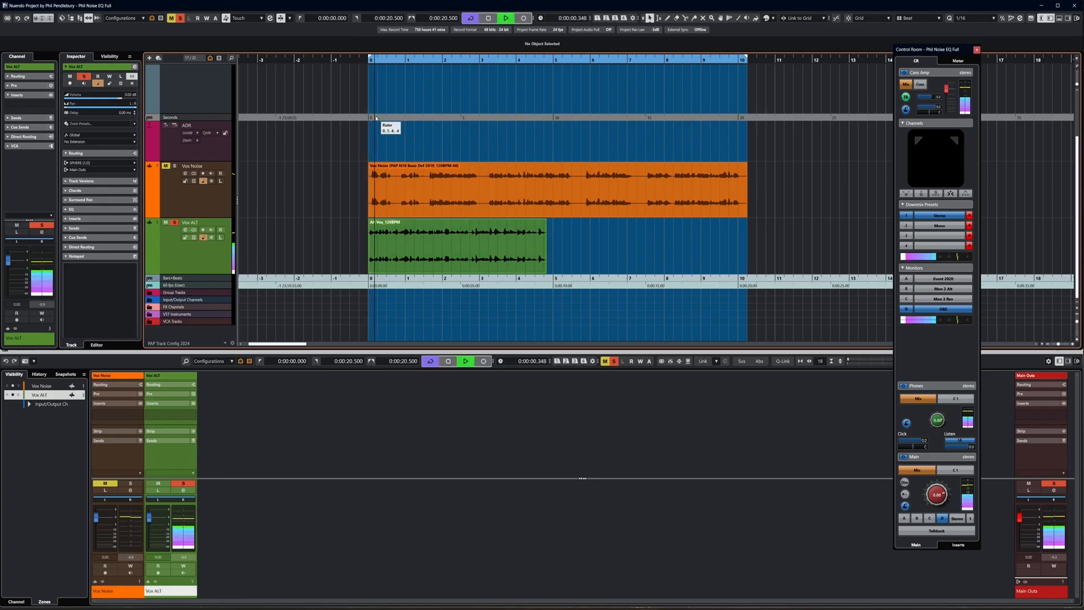
key("space")
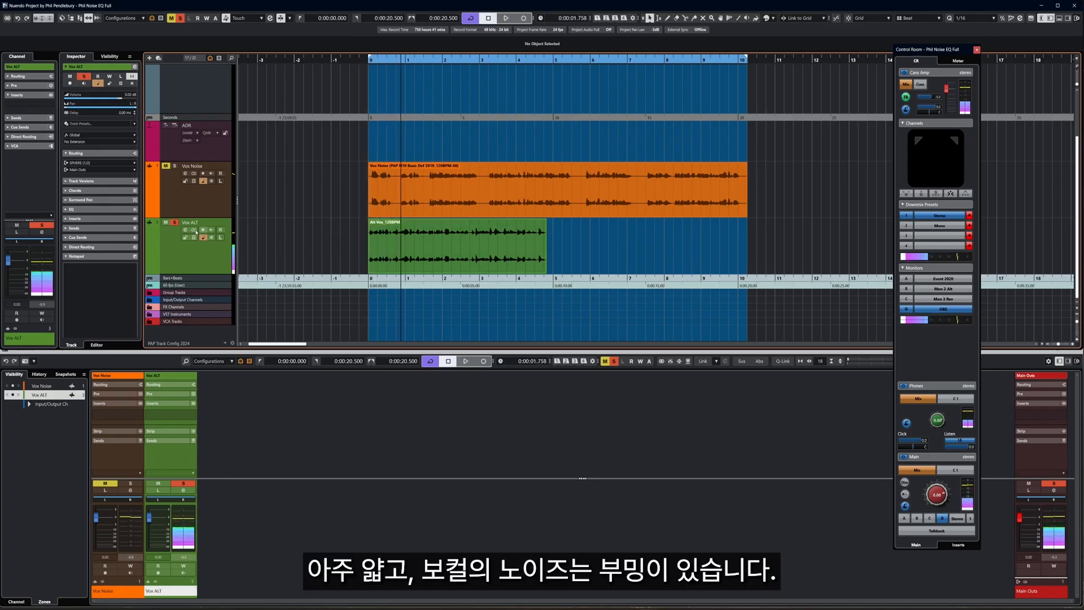
left_click(175, 223)
left_click(174, 166)
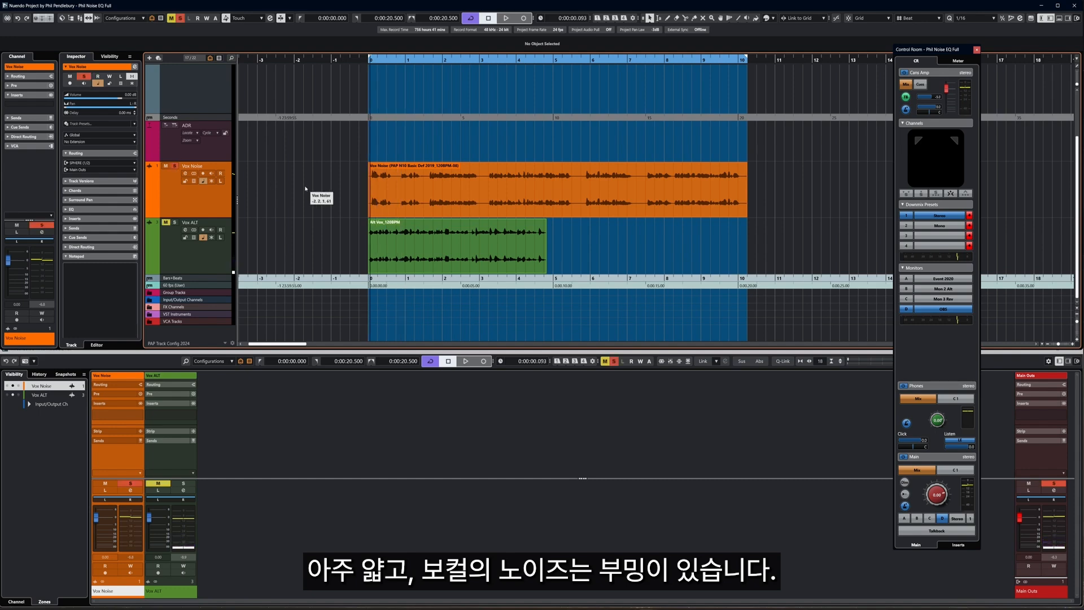
key("space")
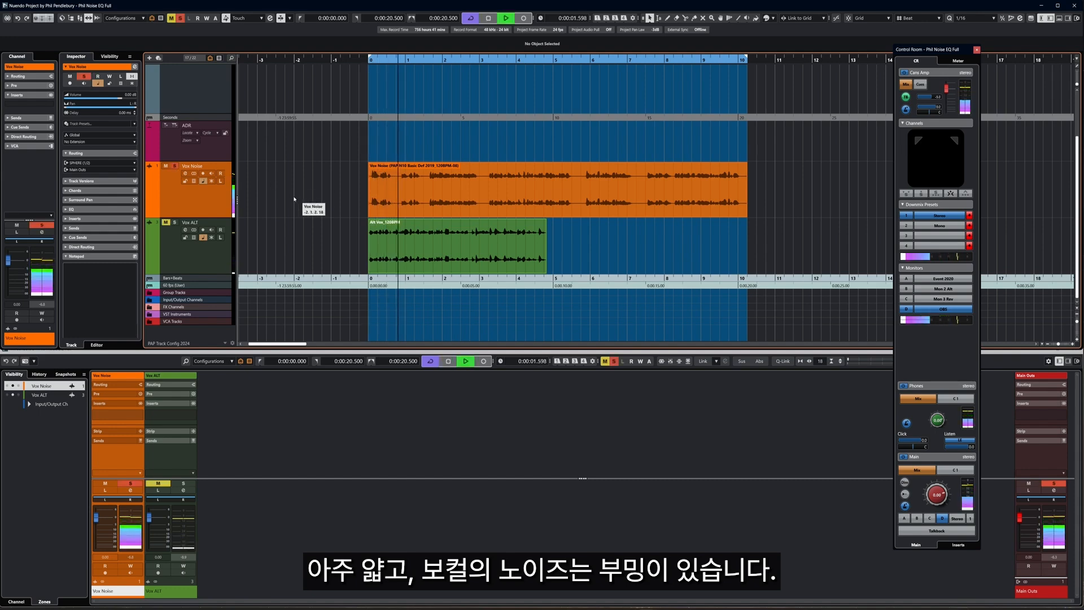
key("space")
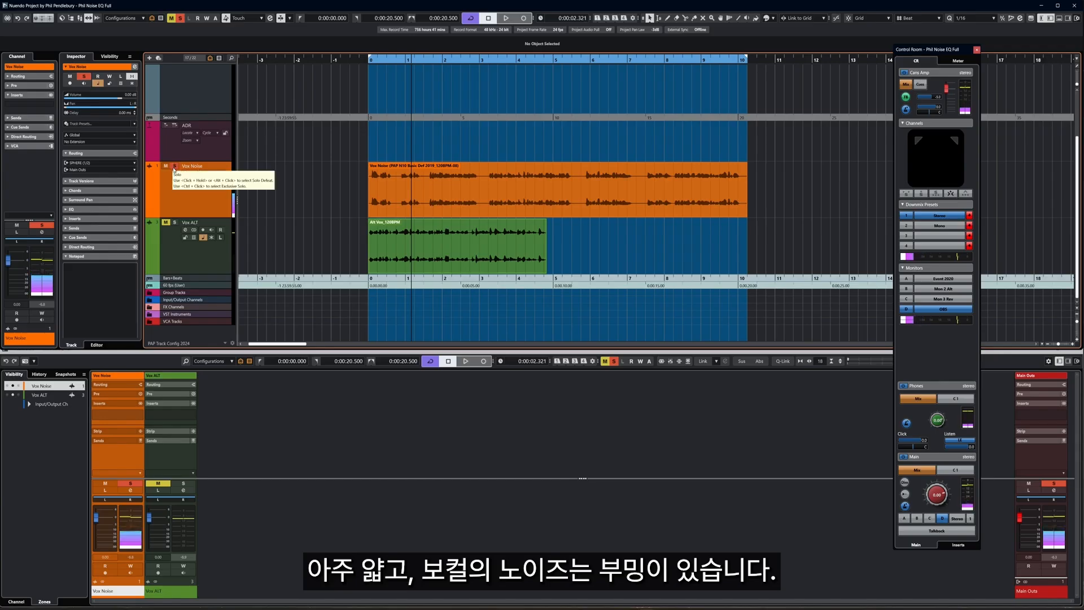
Unsolo Vox Noise and select the Vox Noise event as the processing target
left_click(174, 166)
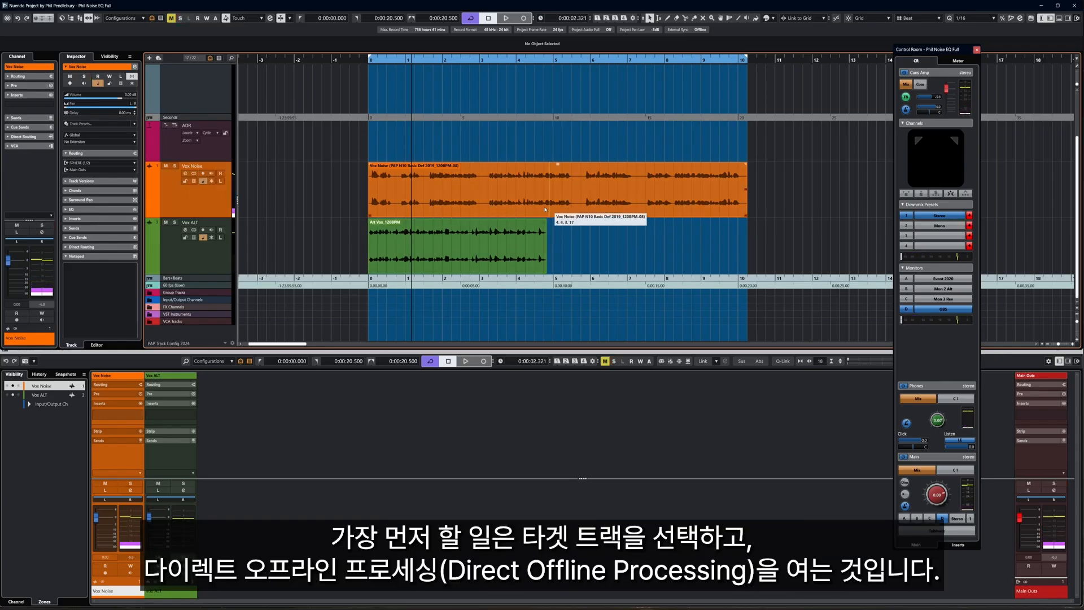
left_click(531, 196)
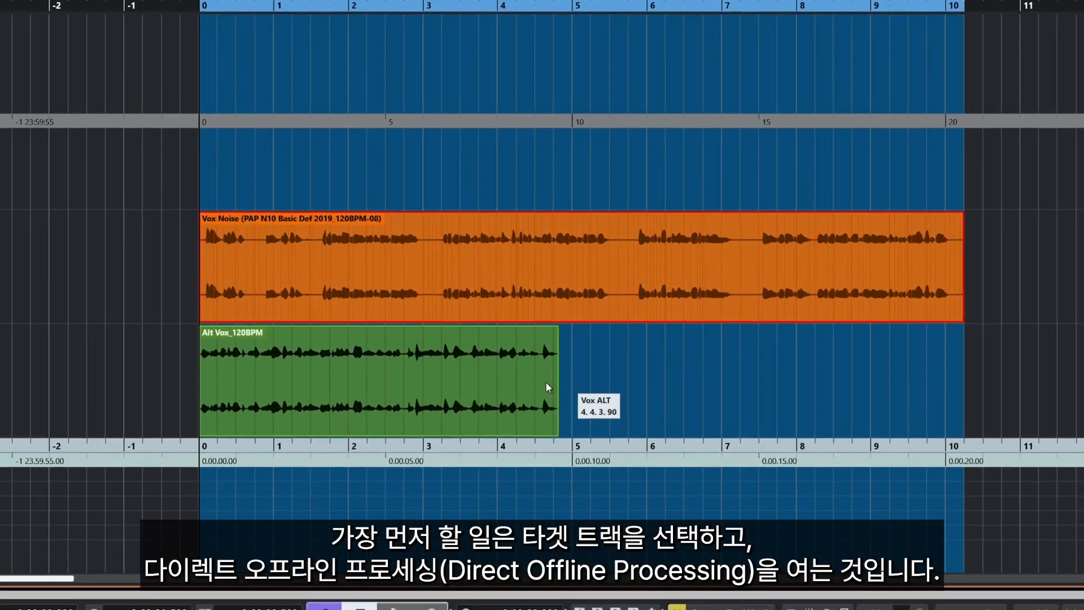
left_click(415, 395)
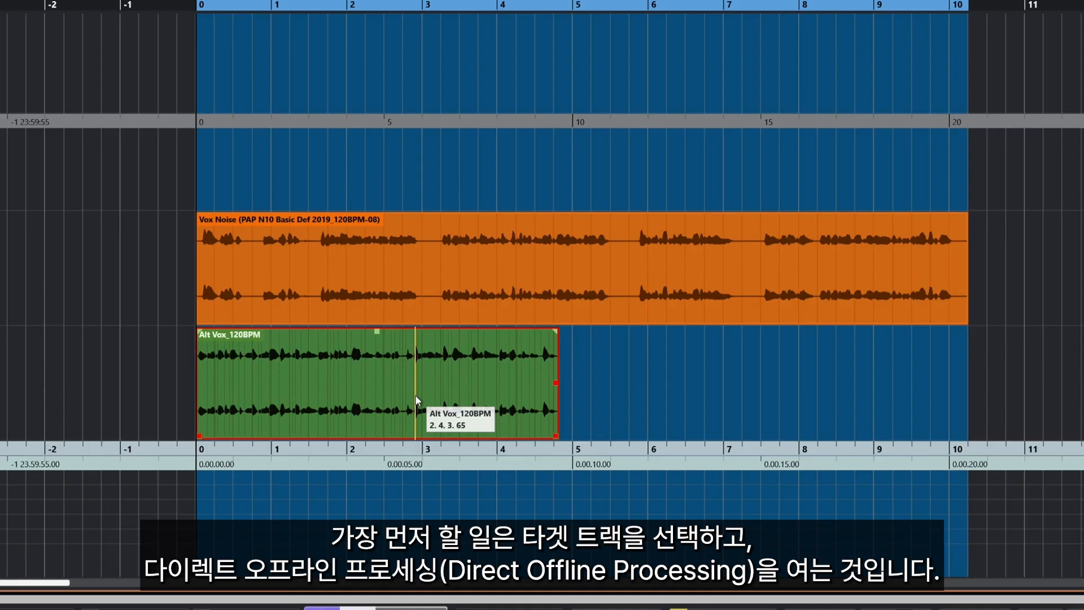
left_click(500, 280)
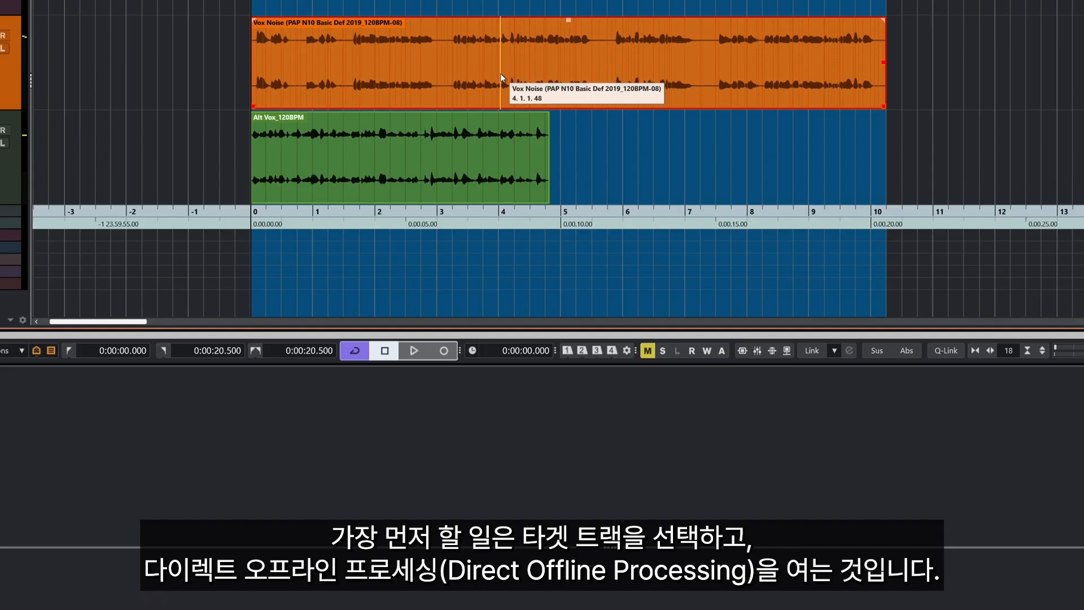
Open Direct Offline Processing (F7) on the Vox Noise event and load Sound Profiler's TonalMatch
key("F7")
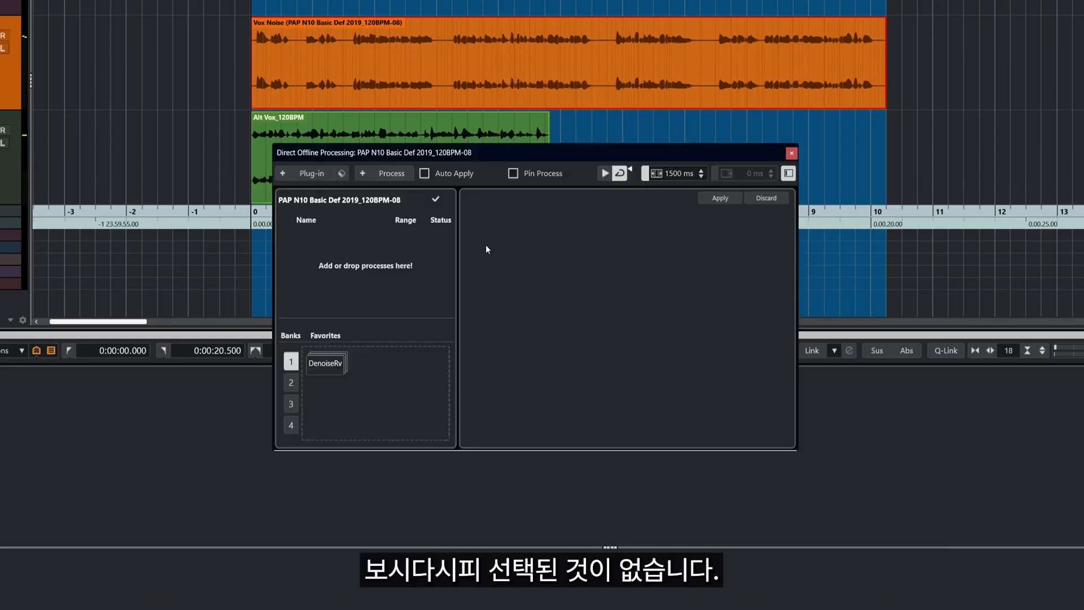
left_click(310, 175)
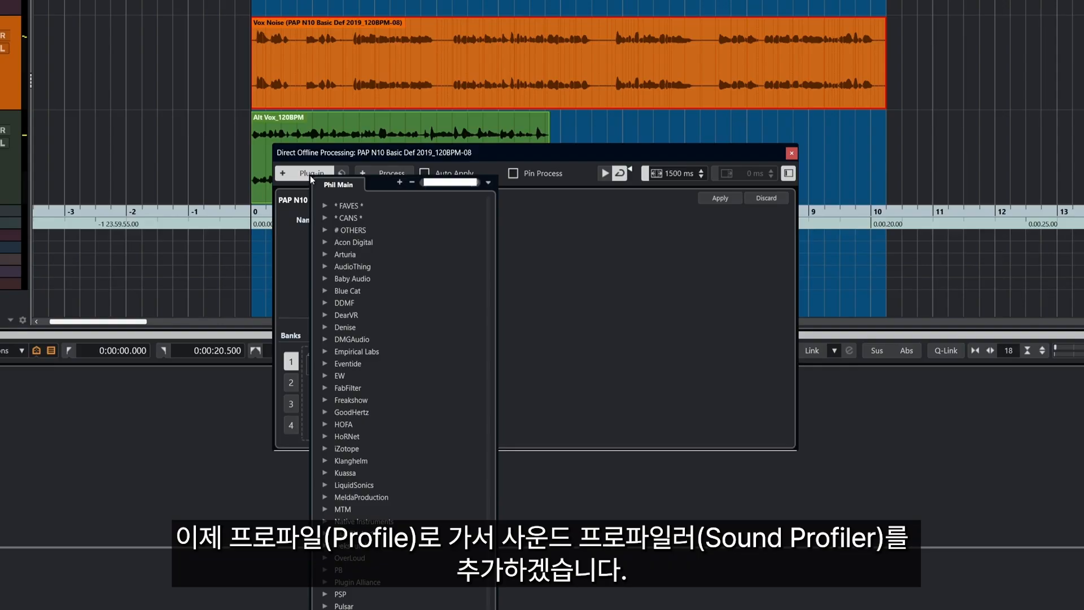
type("profi")
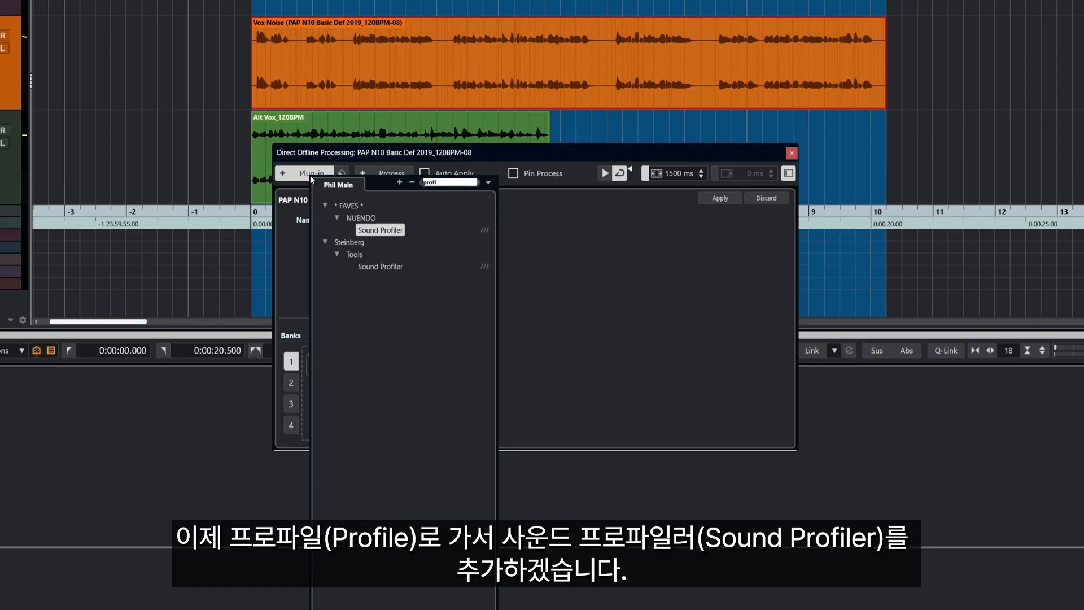
left_click(386, 228)
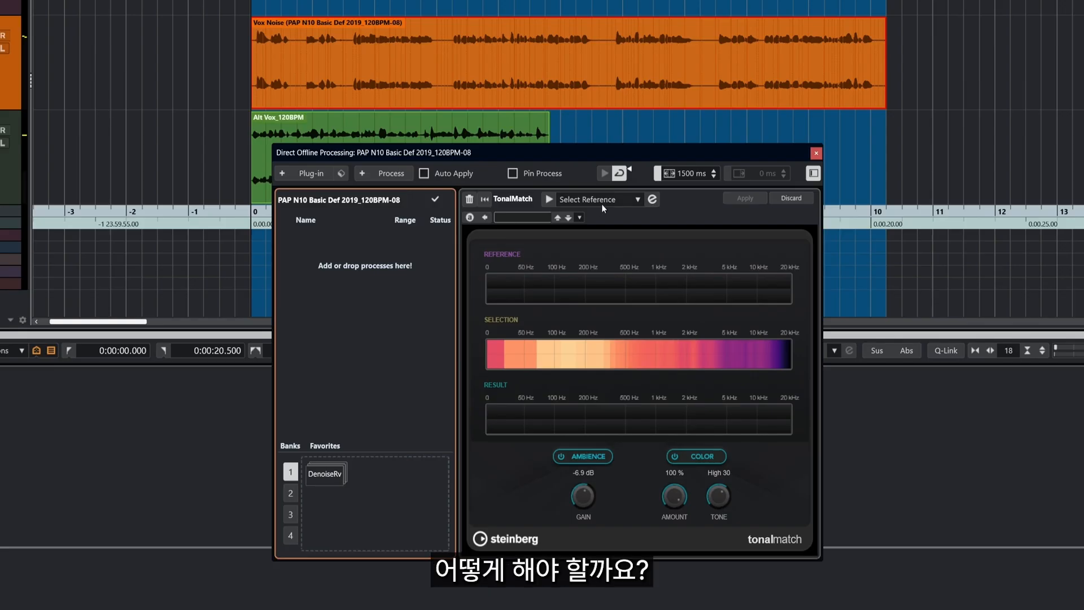
Select the Alt Vox clip and add it in the Sound References panel
left_click(652, 199)
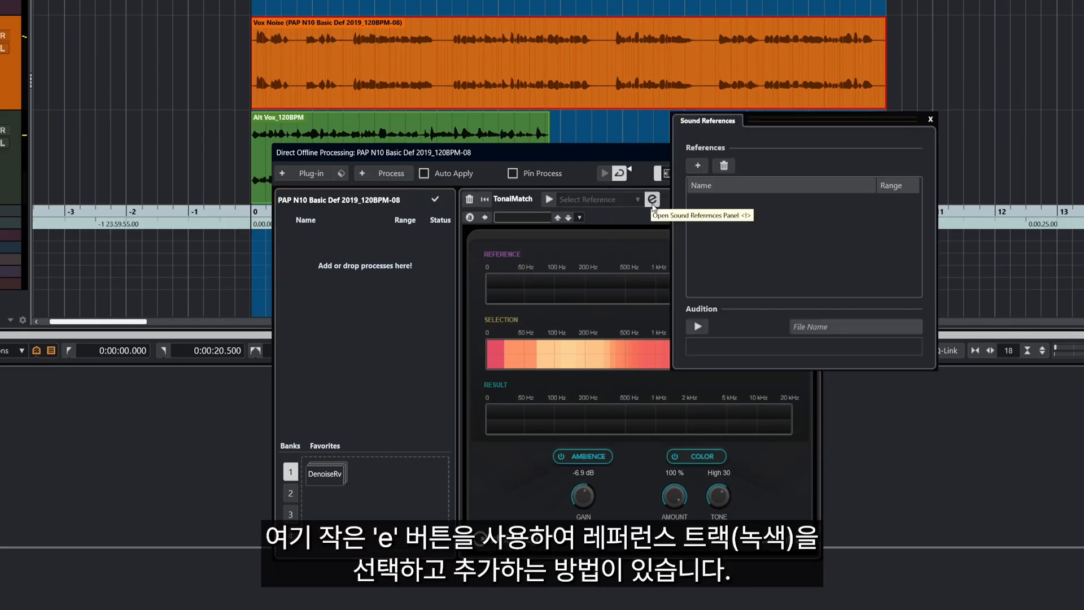
left_click(480, 135)
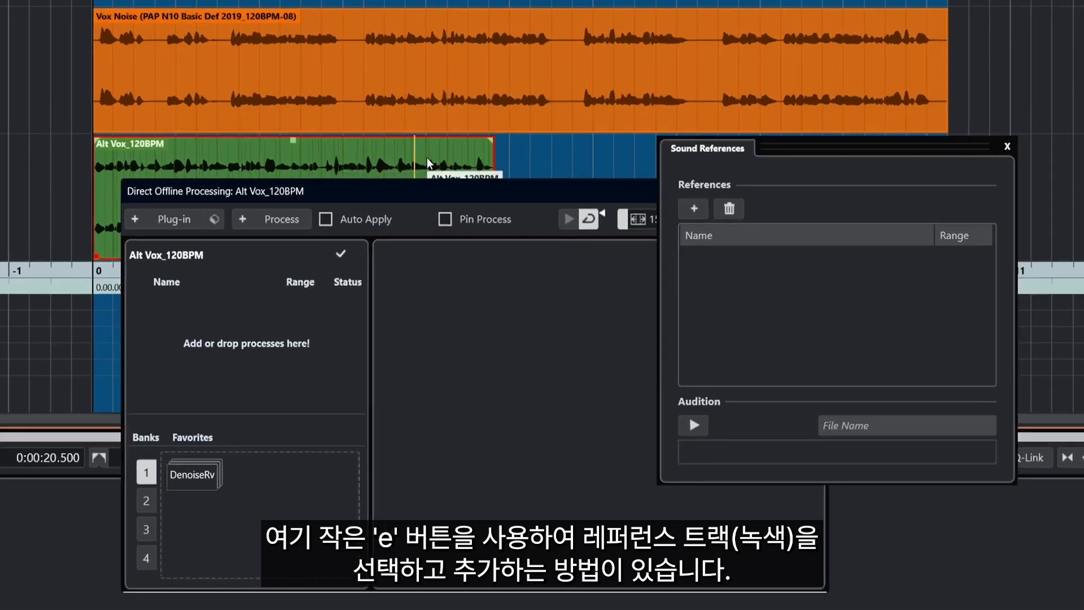
left_click(695, 209)
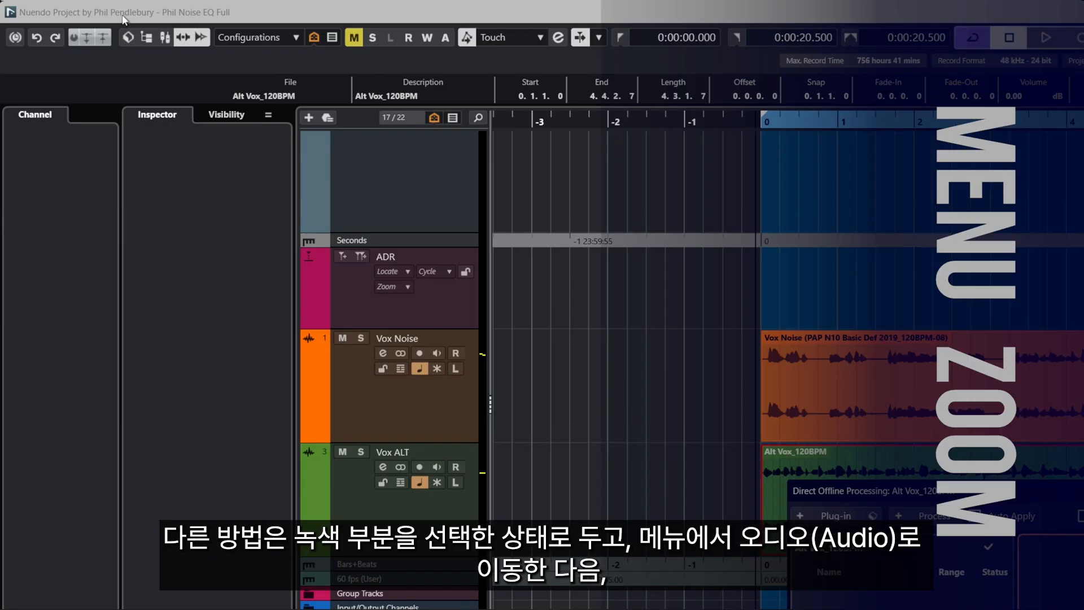
Reopen Sound References from the Audio menu, add Alt Vox_120BPM to the list, and close the panel
left_click(96, 30)
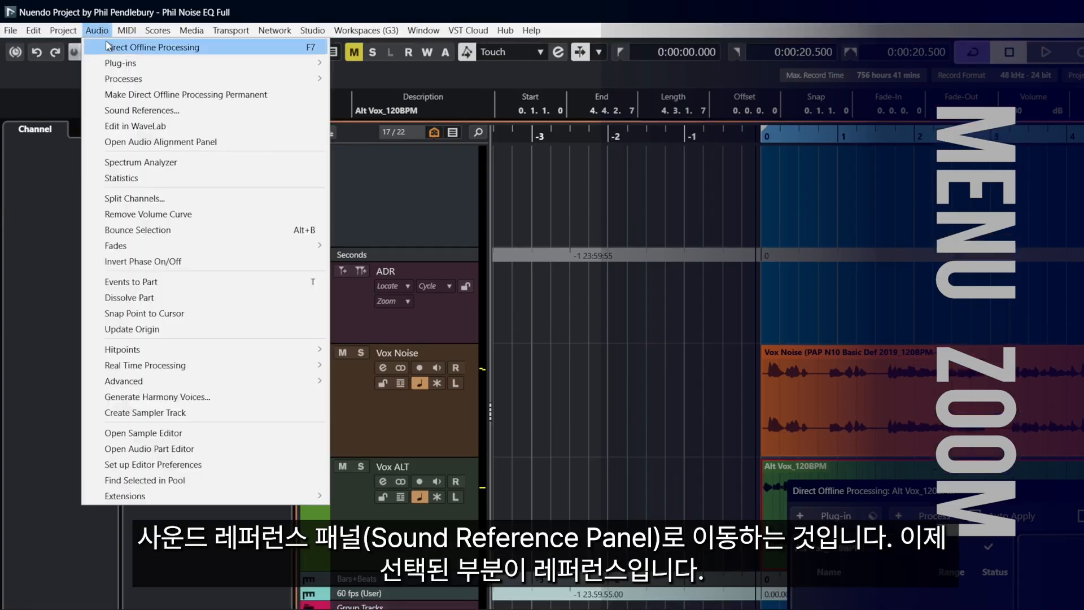
left_click(151, 110)
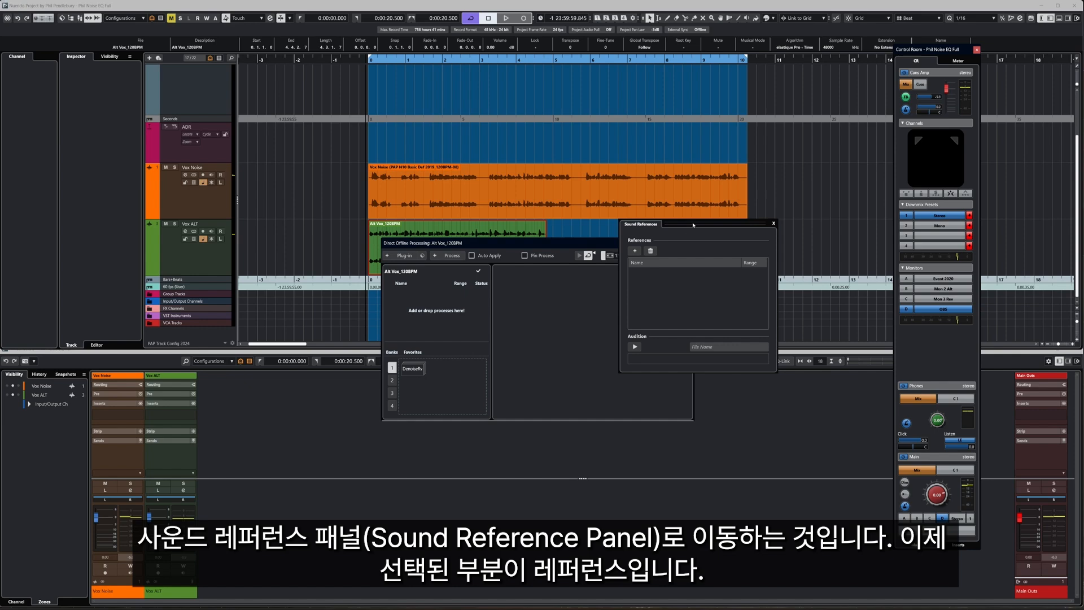
left_click_drag(694, 224, 563, 244)
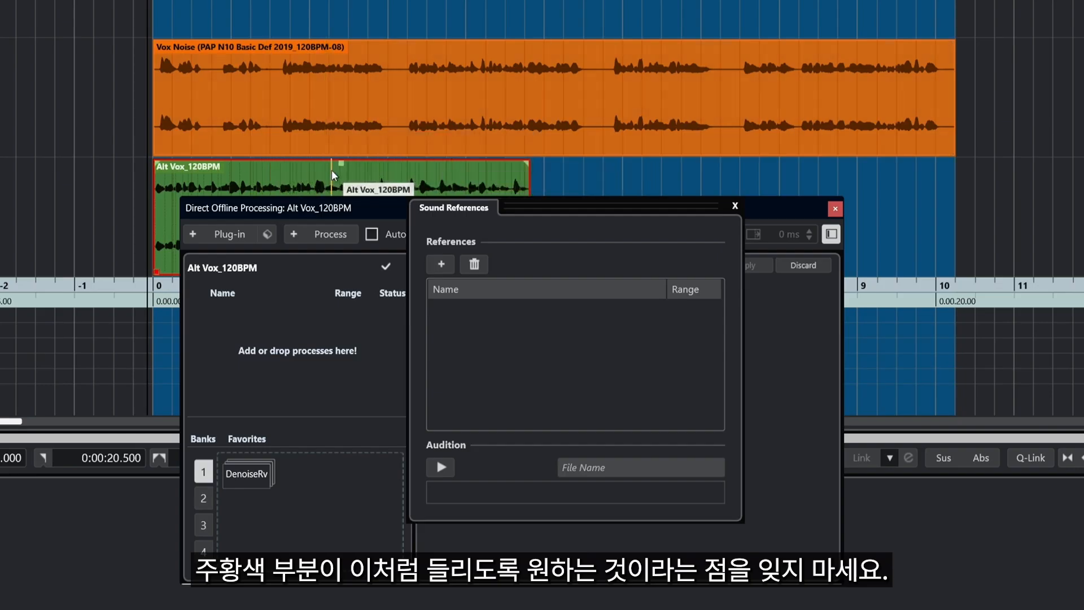
left_click(441, 264)
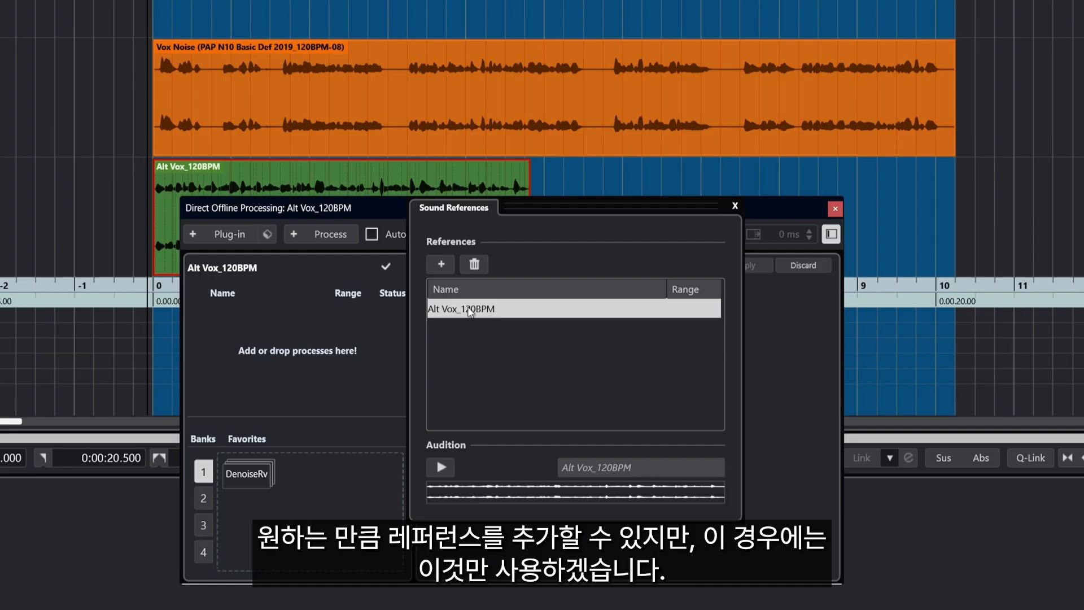
left_click(736, 211)
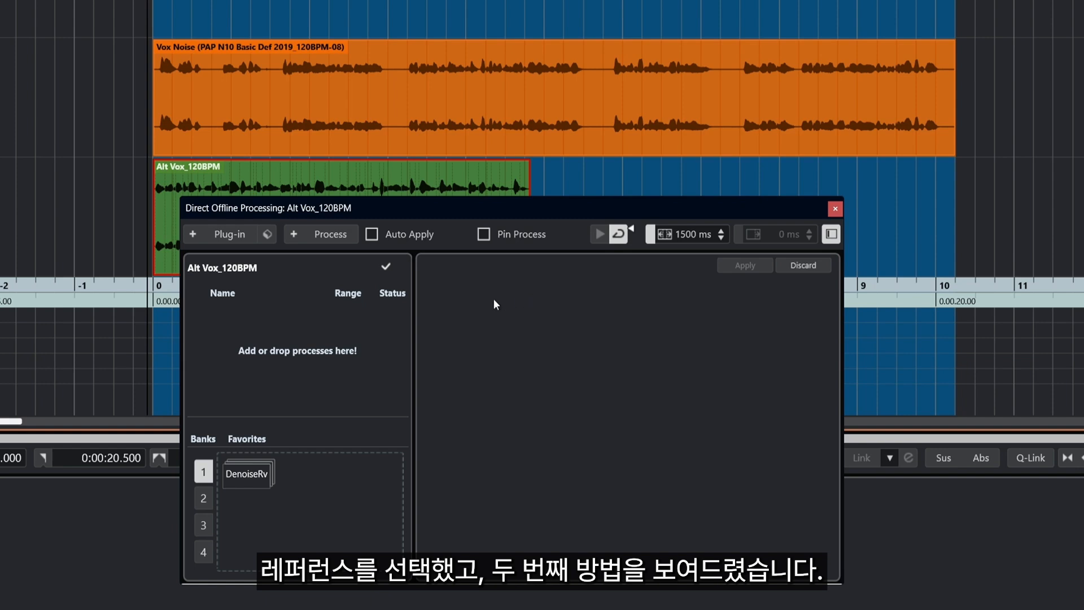
Reselect the Vox Noise event and play it briefly
left_click(350, 128)
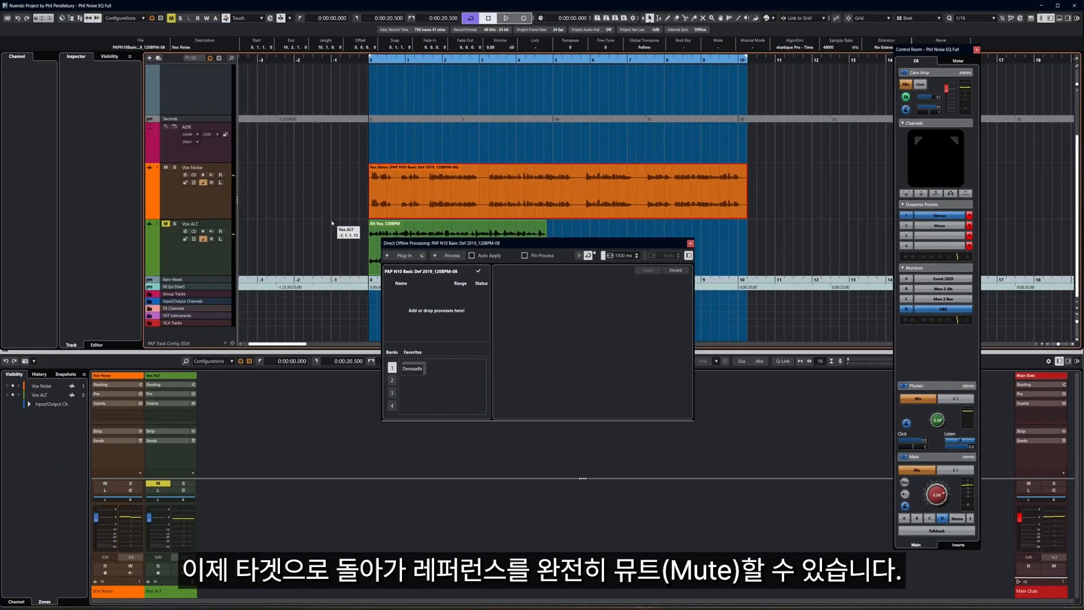
key("space")
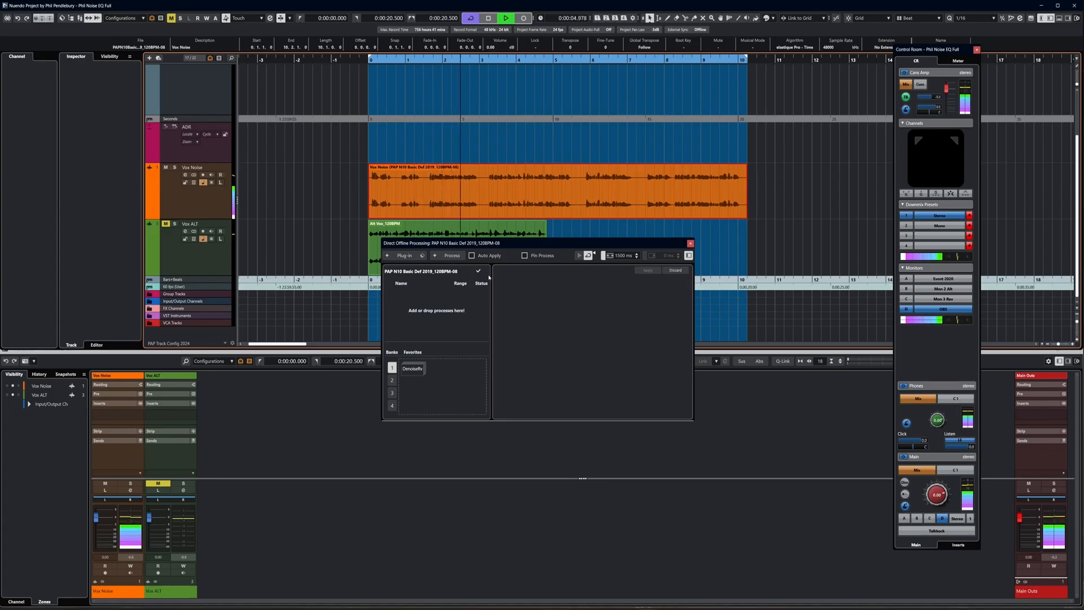
key("space")
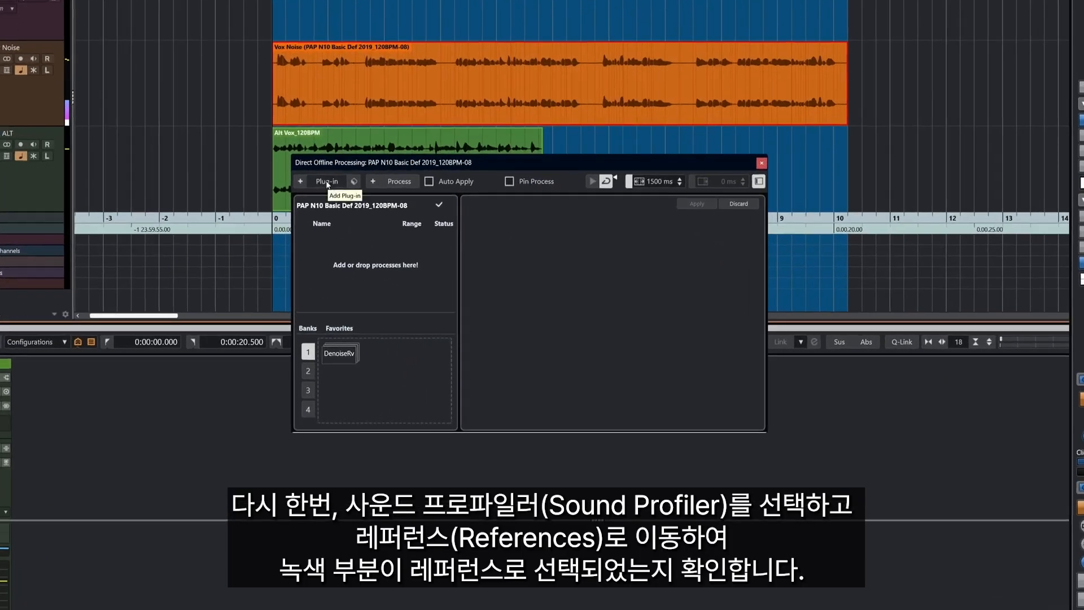
Load Sound Profiler and confirm Alt Vox_120BPM is the reference sound
left_click(404, 255)
left_click(392, 471)
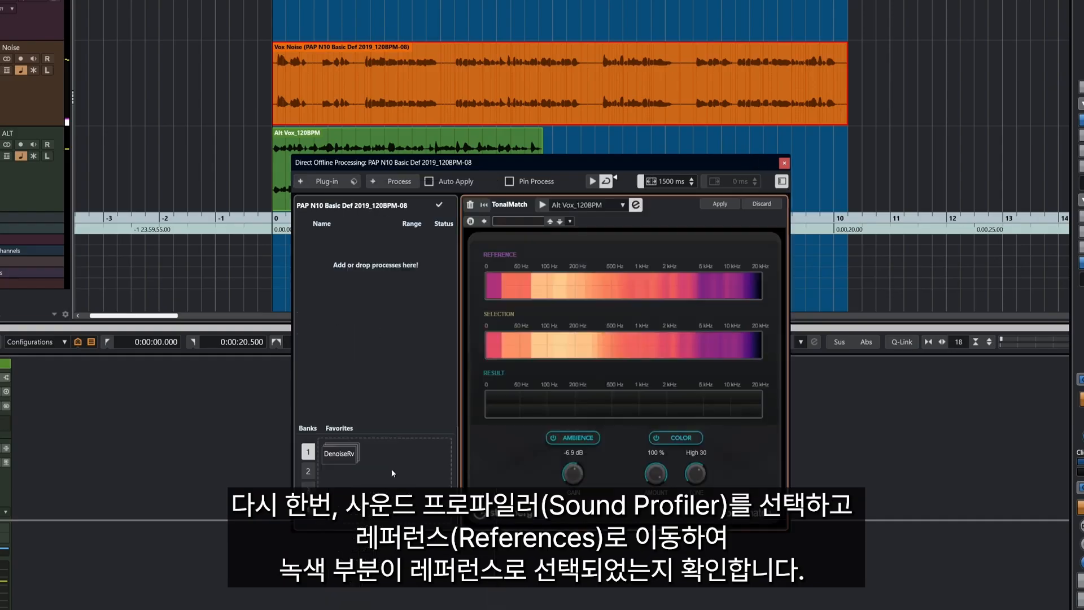
left_click(636, 205)
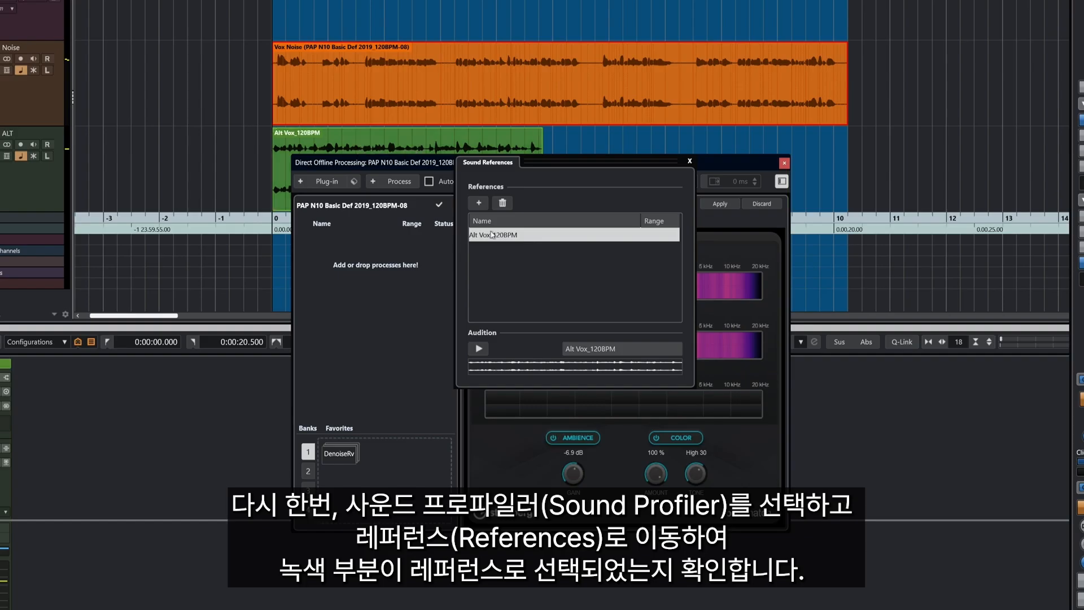
left_click(691, 161)
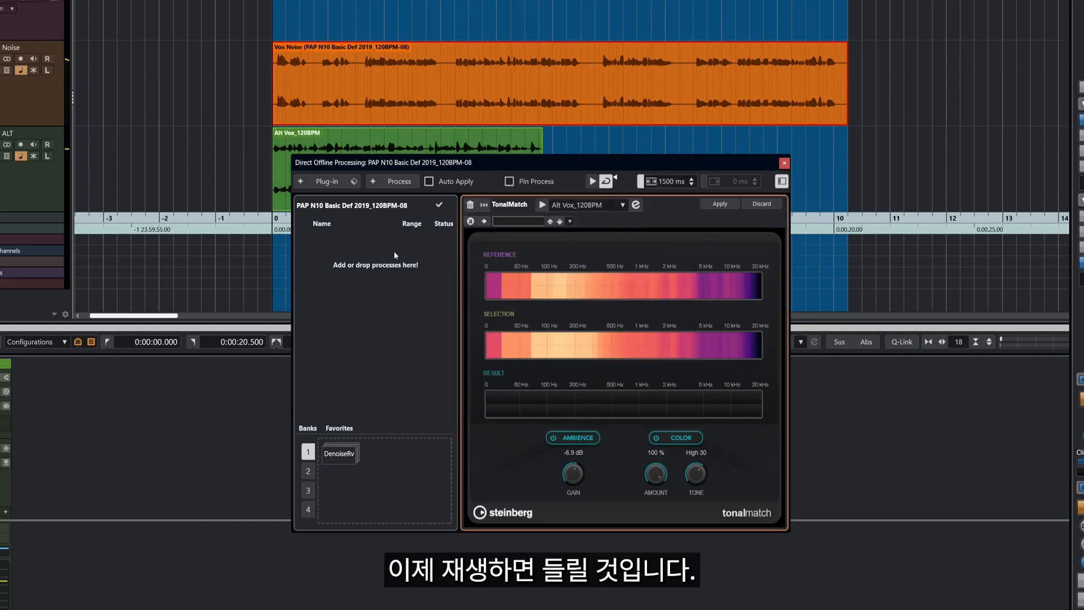
Preview the TonalMatch result, lowering ambience gain to -24.0 dB and setting tone to 0
key("space")
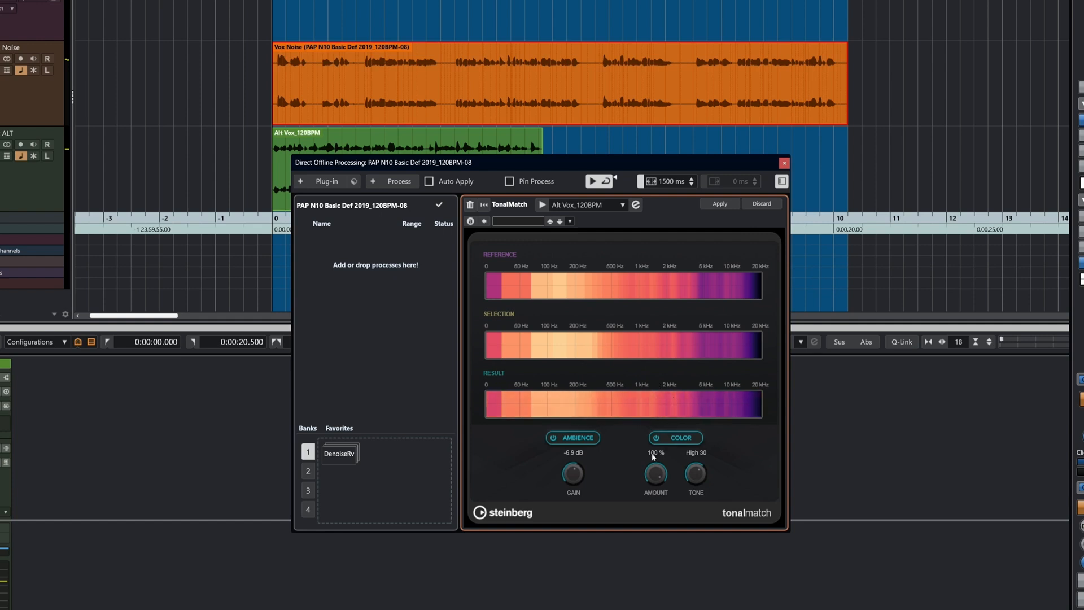
left_click_drag(579, 474, 576, 529)
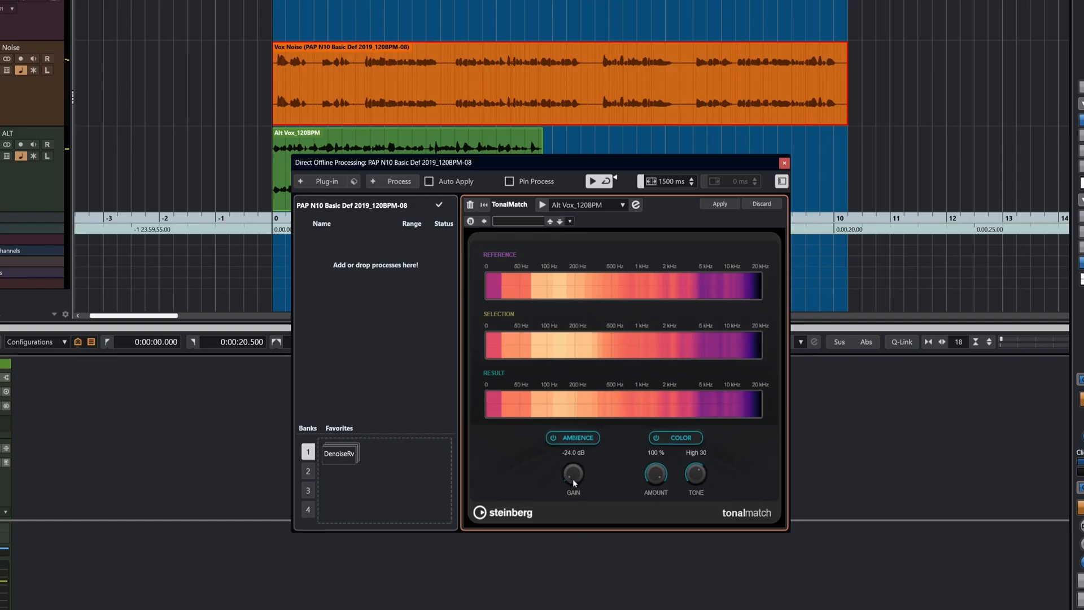
mouse_move(696, 479)
left_mouse_down()
mouse_move(695, 494)
mouse_move(689, 488)
left_mouse_up()
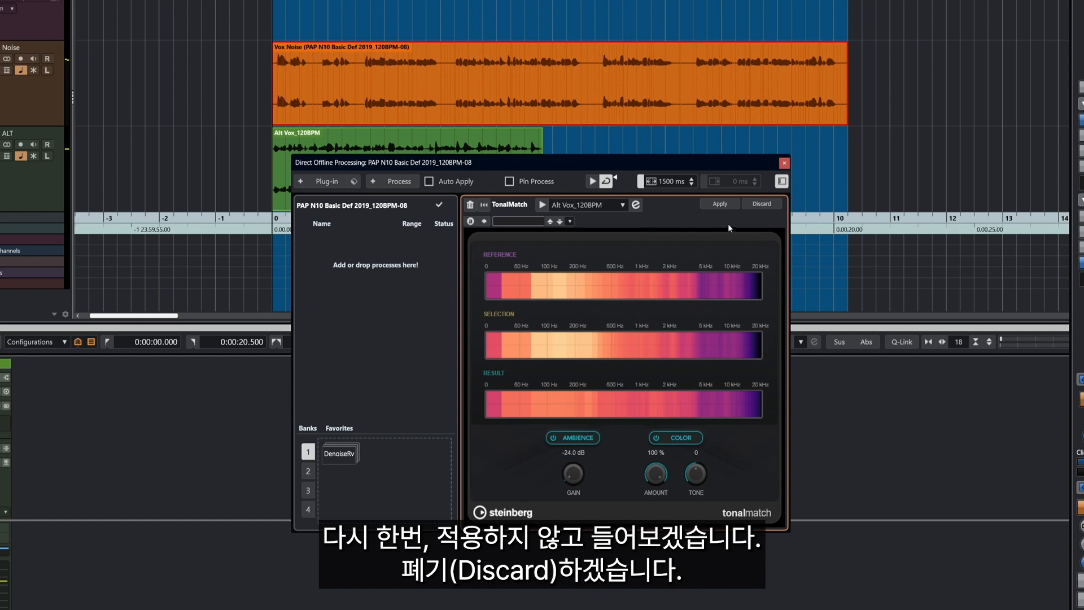
Discard the Sound Profiler match, re-add it, and confirm Alt Vox_120BPM as reference
left_click(760, 205)
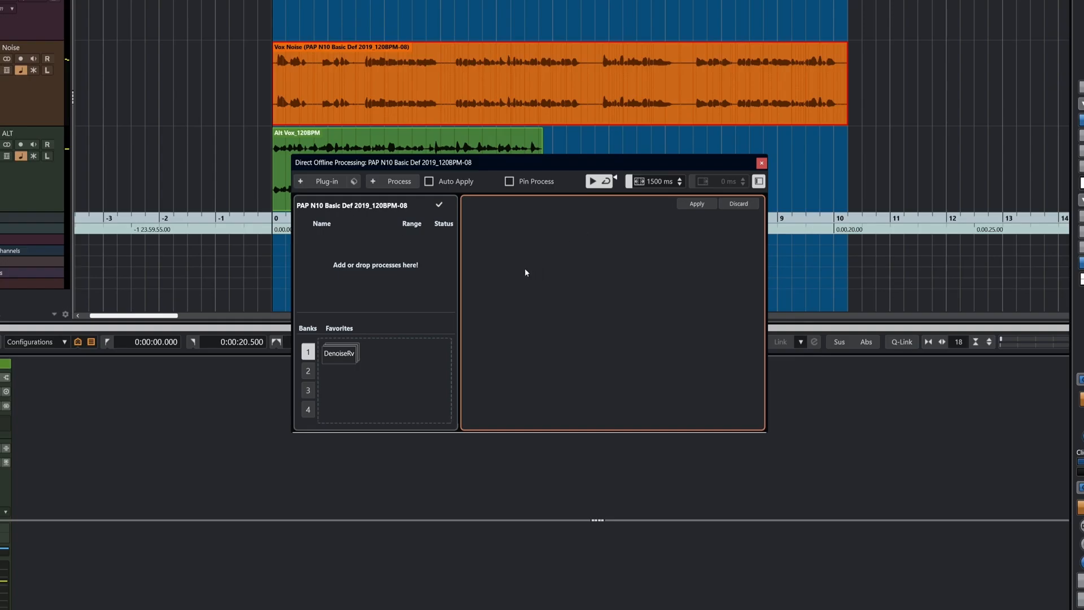
left_click(321, 181)
left_click(384, 473)
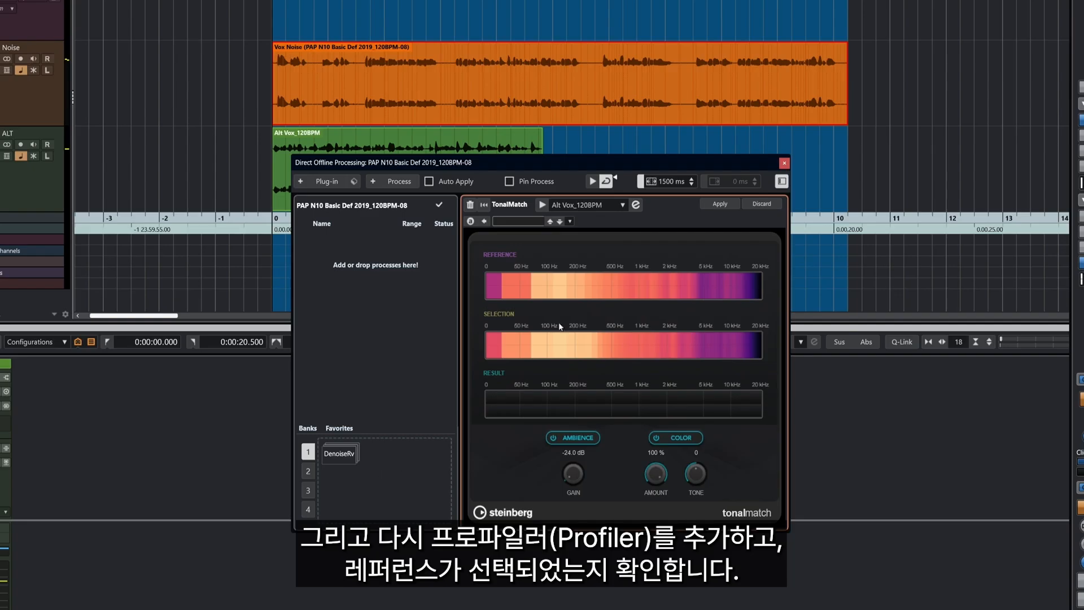
left_click(545, 252)
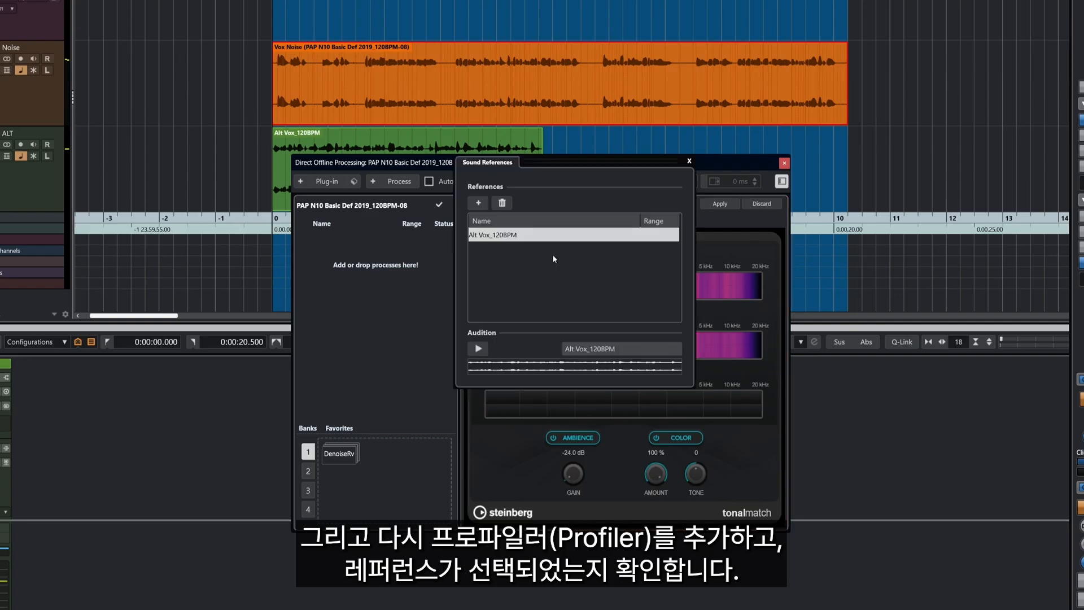
left_click(689, 163)
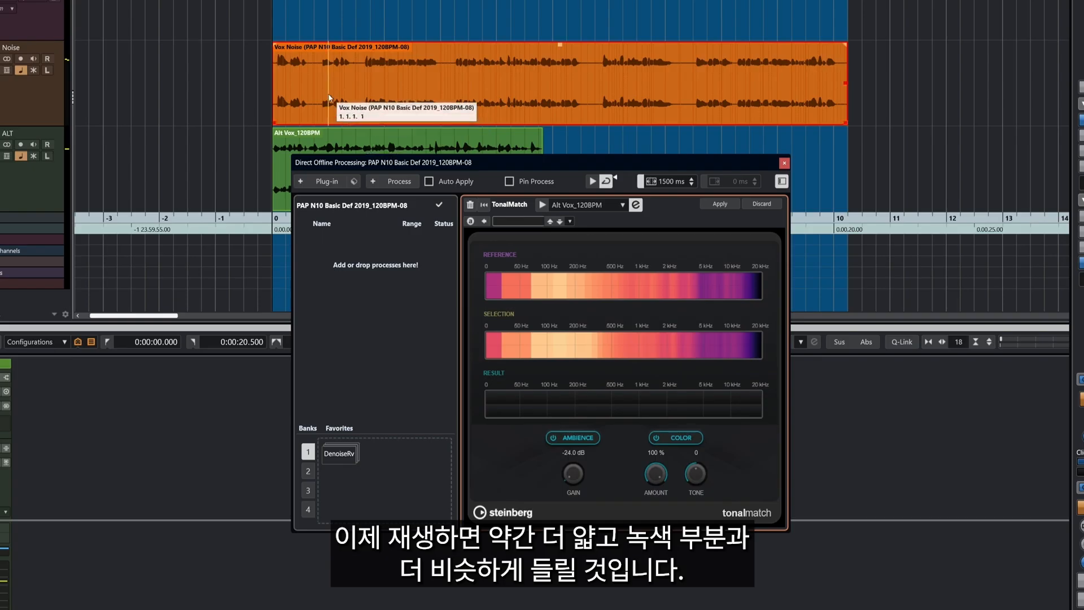
Preview the match and raise the ambience gain to -8.6 dB
left_click(546, 204)
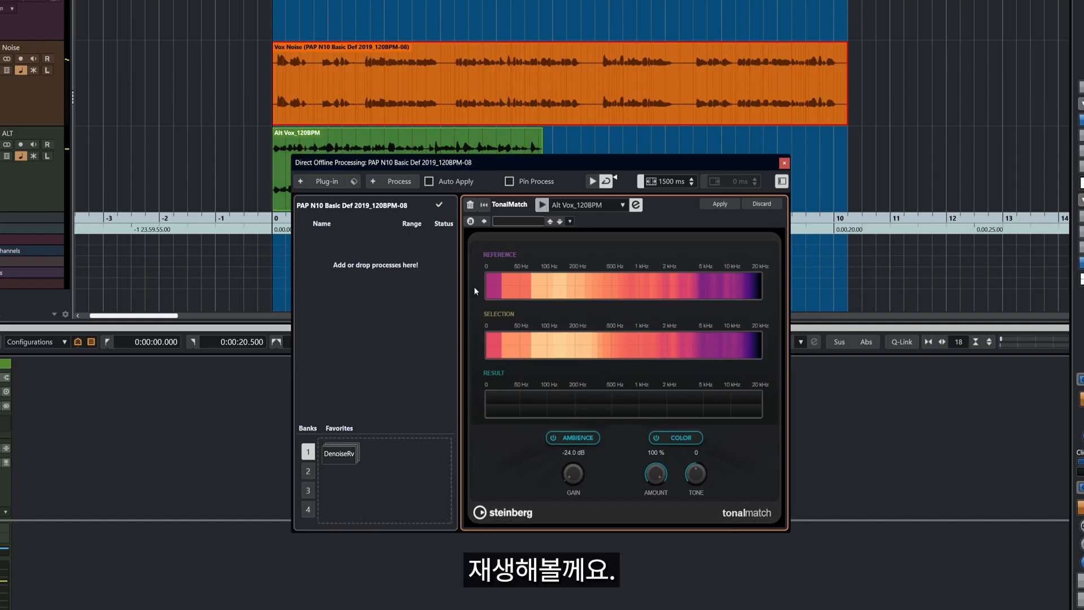
left_click(592, 181)
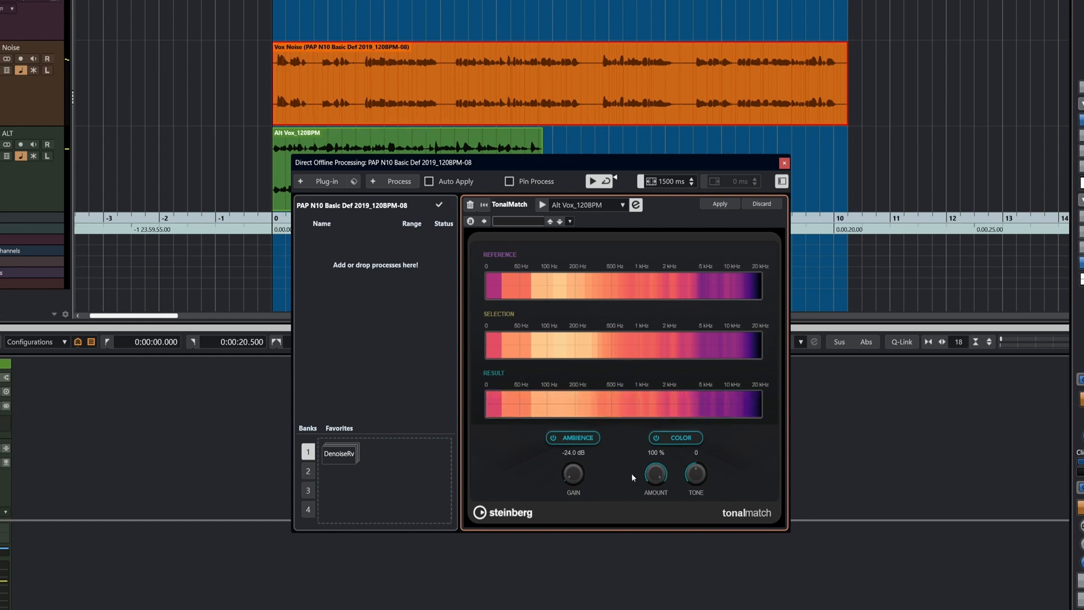
left_click_drag(573, 473, 574, 418)
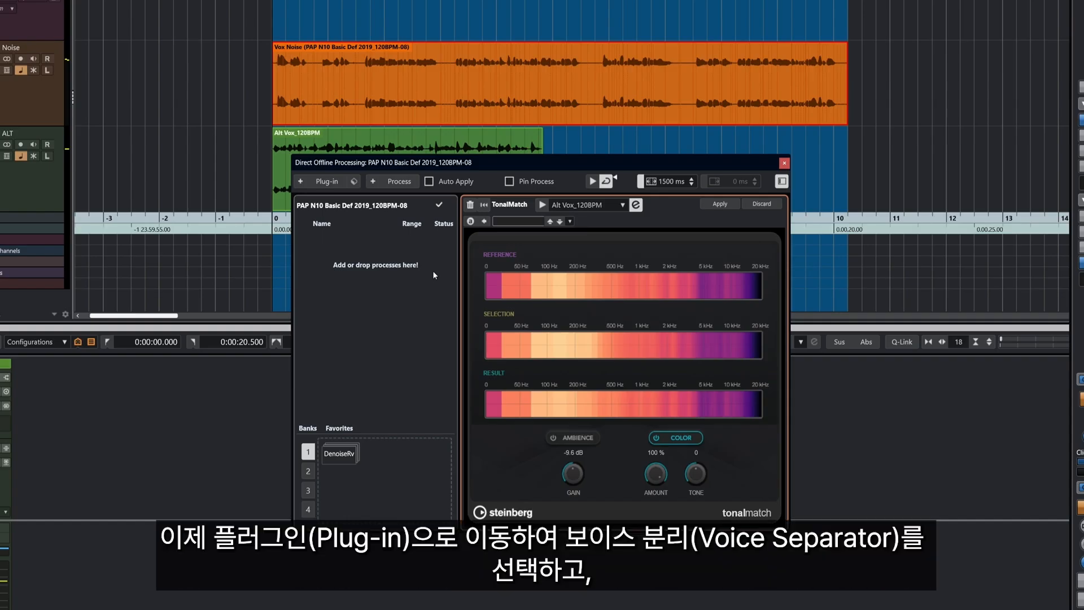
Load VoiceSeparator and apply it to the Vox Noise event's process list
left_click(329, 184)
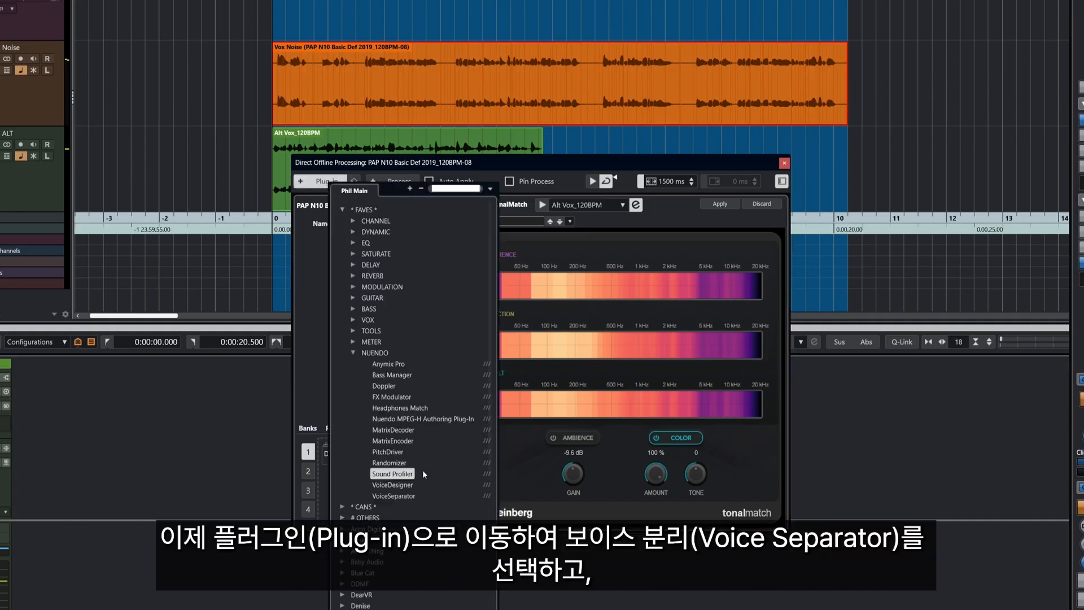
left_click(406, 496)
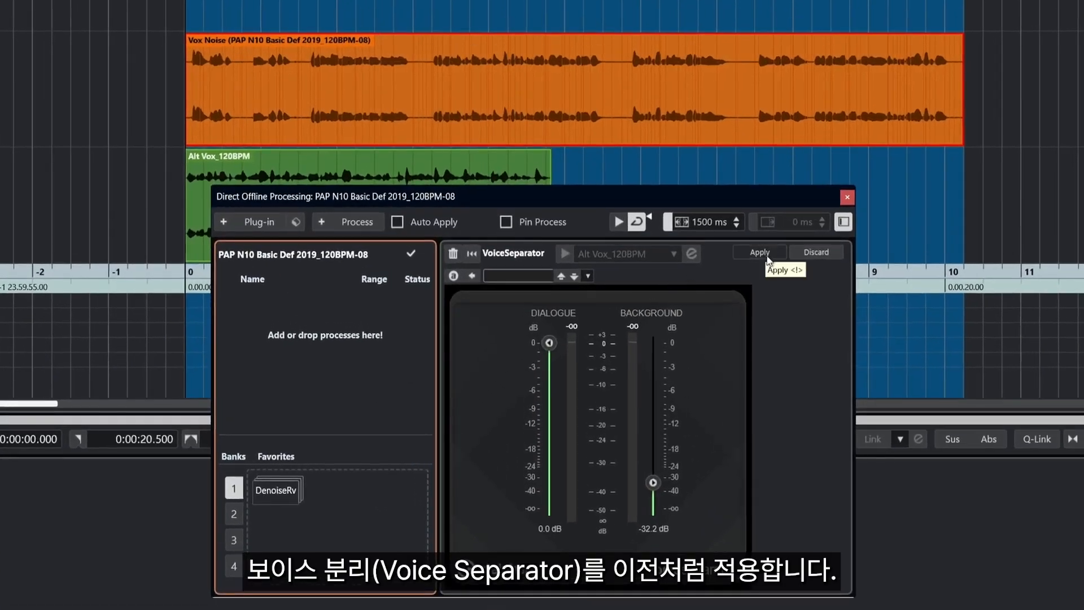
left_click(764, 257)
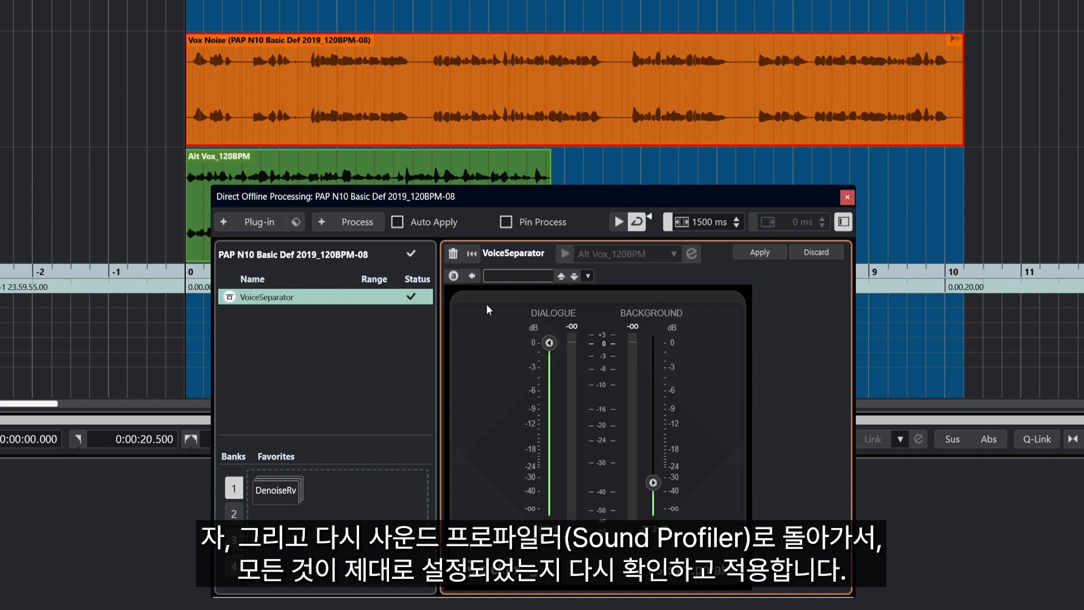
left_click(259, 225)
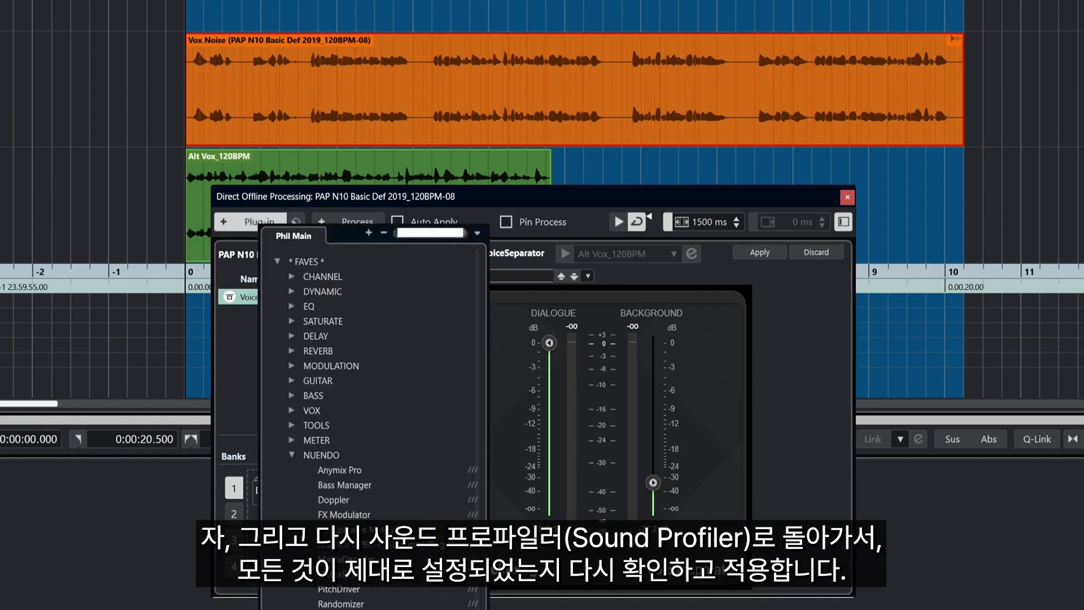
Apply Sound Profiler after VoiceSeparator with Alt Vox_120BPM as reference, then play the result
left_click(338, 609)
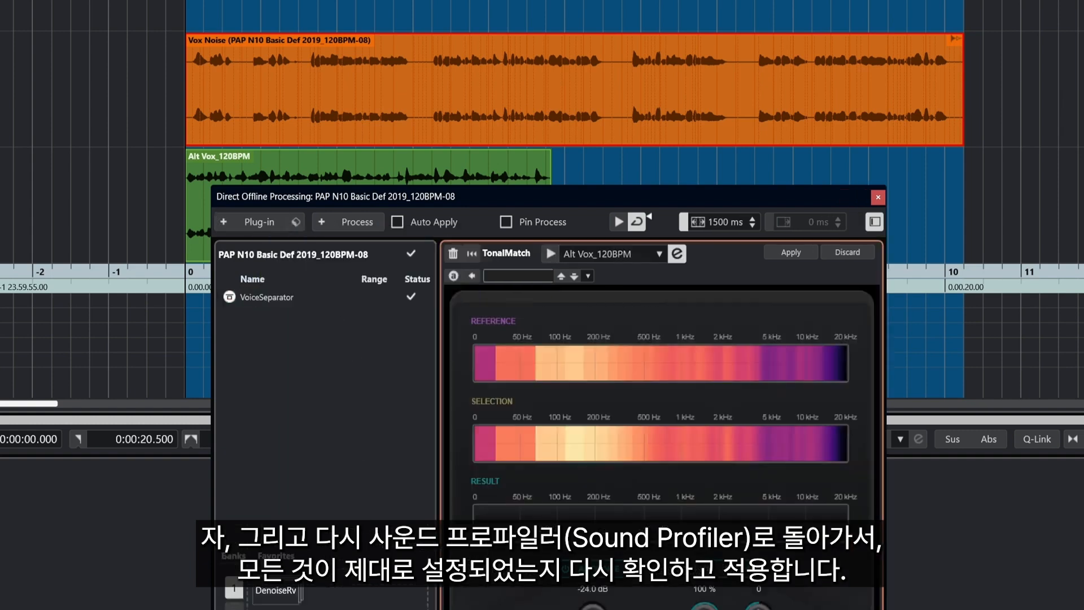
left_click(678, 255)
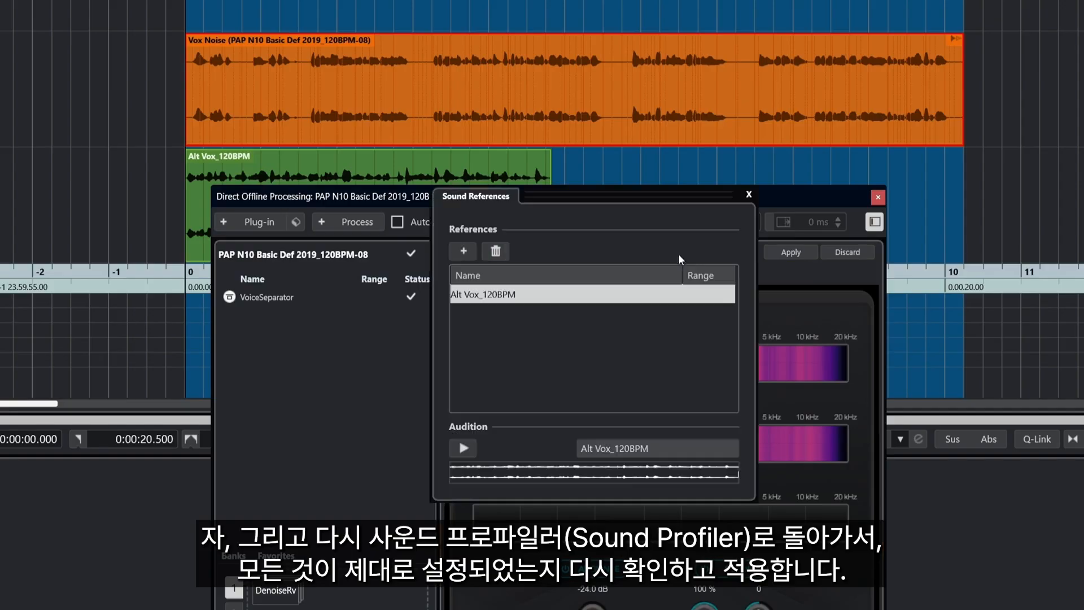
left_click(750, 195)
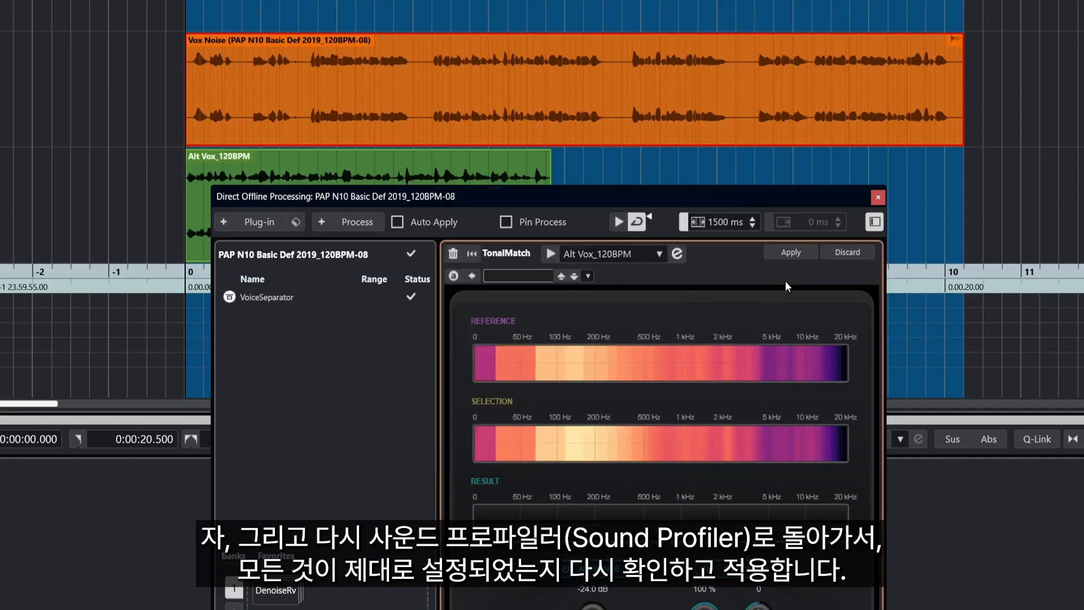
left_click(791, 254)
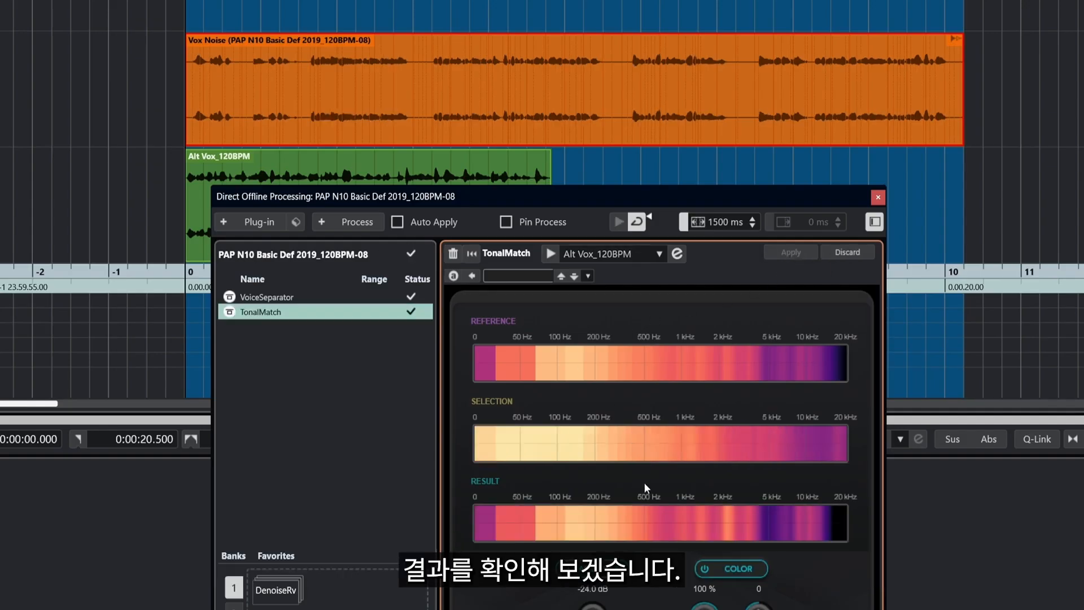
key("space")
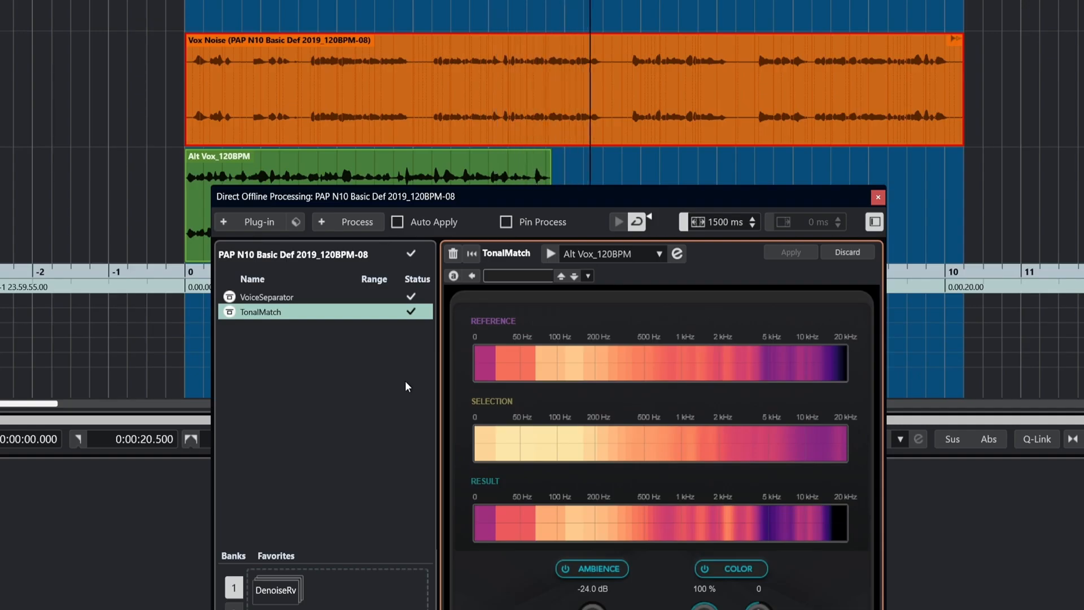
left_click(467, 131)
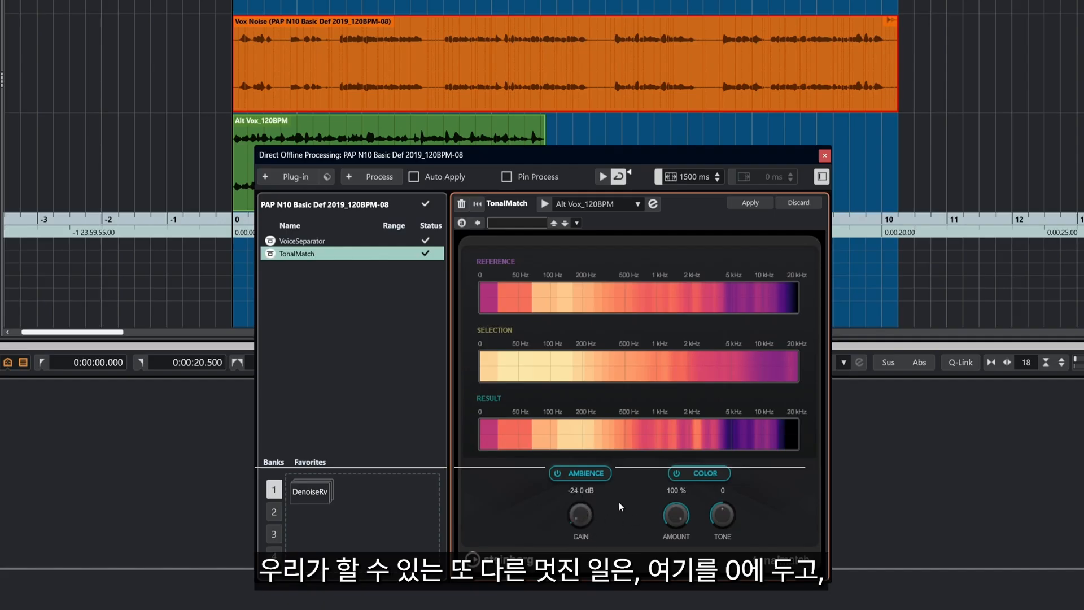
Raise VoiceSeparator's background to -18.9 dB, play back, and show the TonalMatch settings
left_click(313, 244)
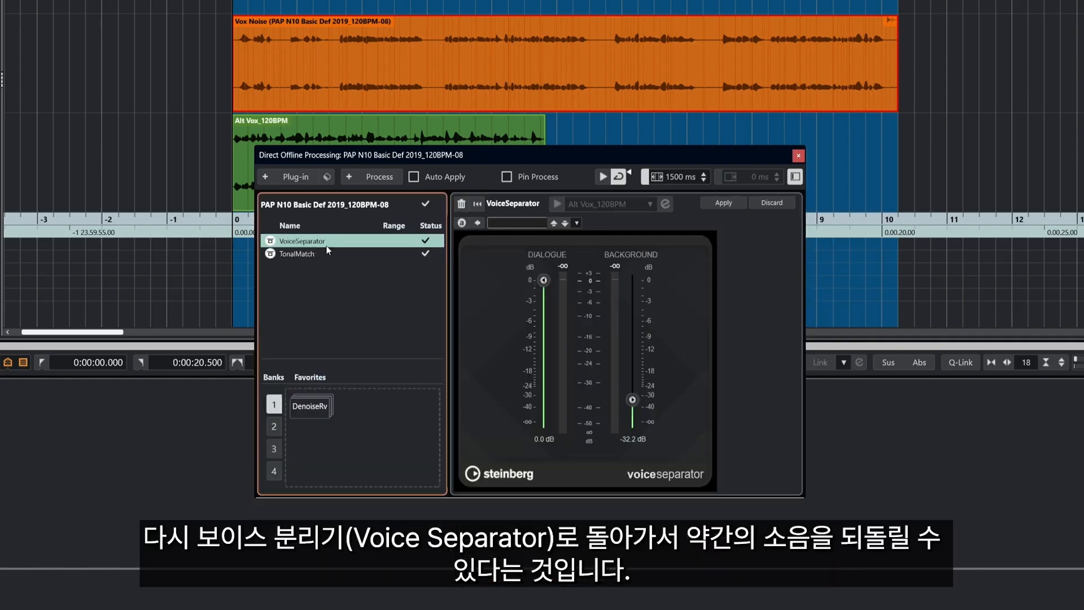
left_click_drag(633, 402, 633, 374)
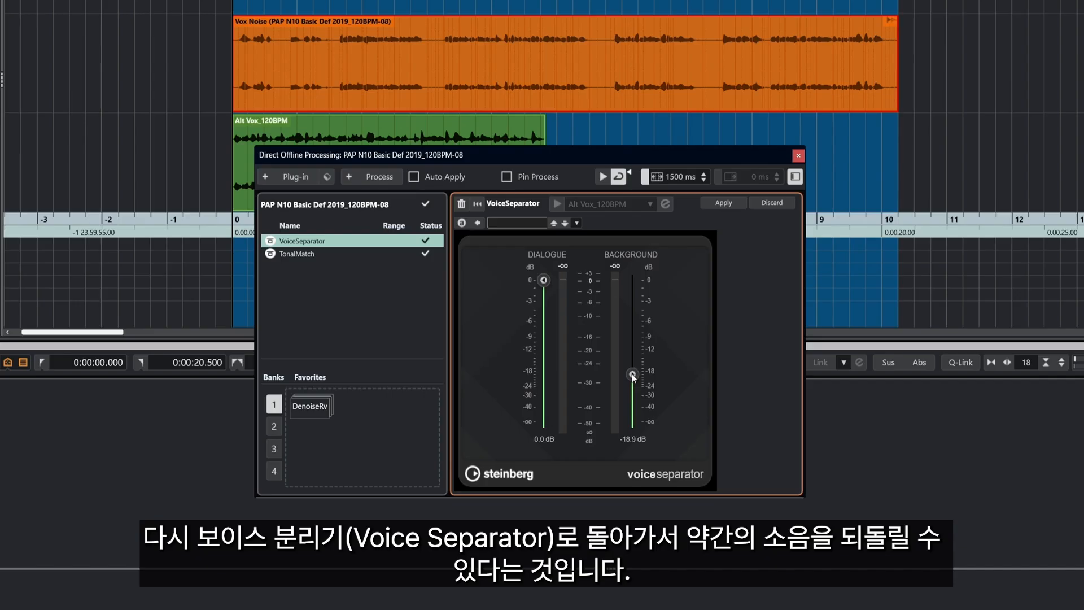
left_click(306, 256)
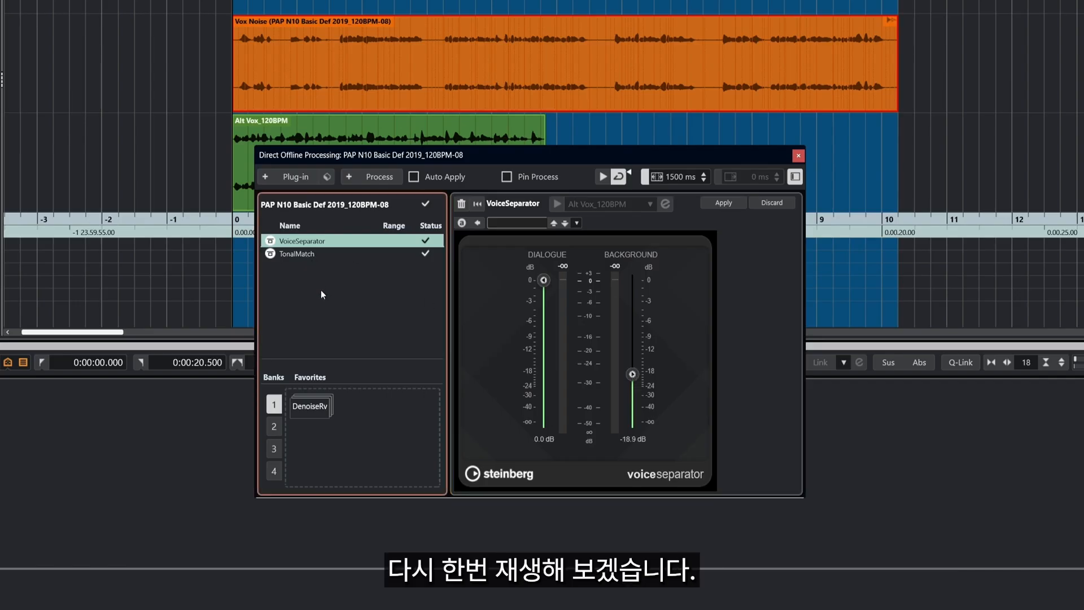
key("space")
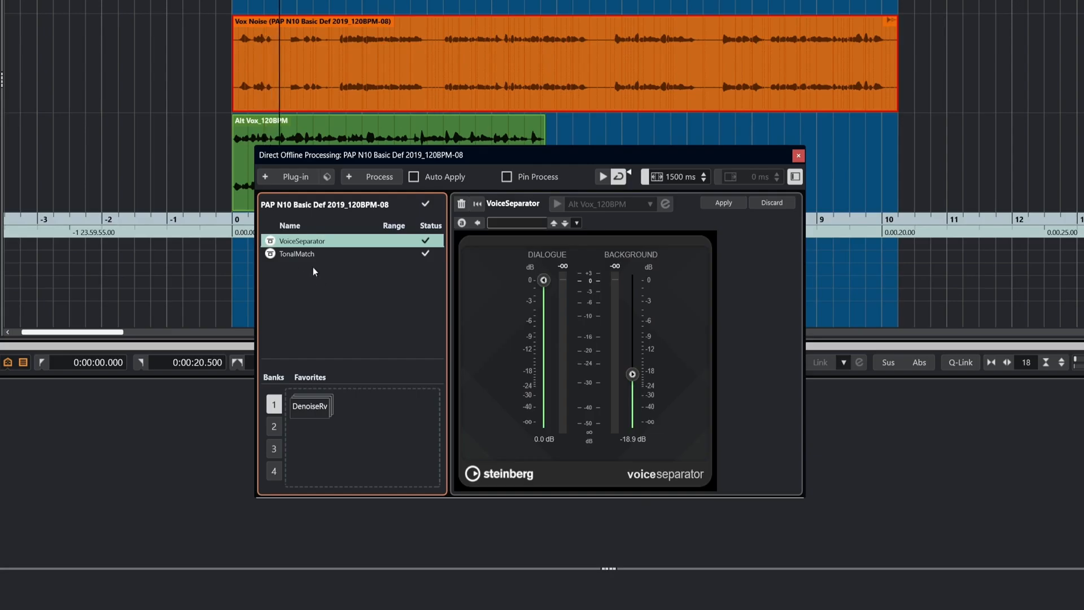
left_click(295, 255)
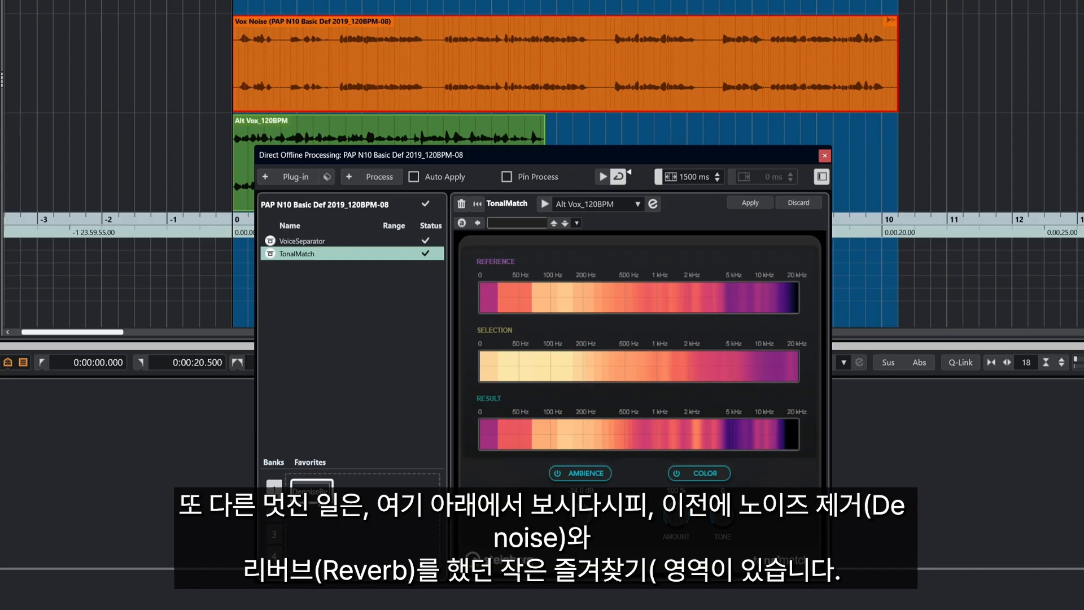
Save VoiceSeparator and TonalMatch as a favorite named 'Denoise Match', shown as DensMtch
left_click(316, 241, "shift")
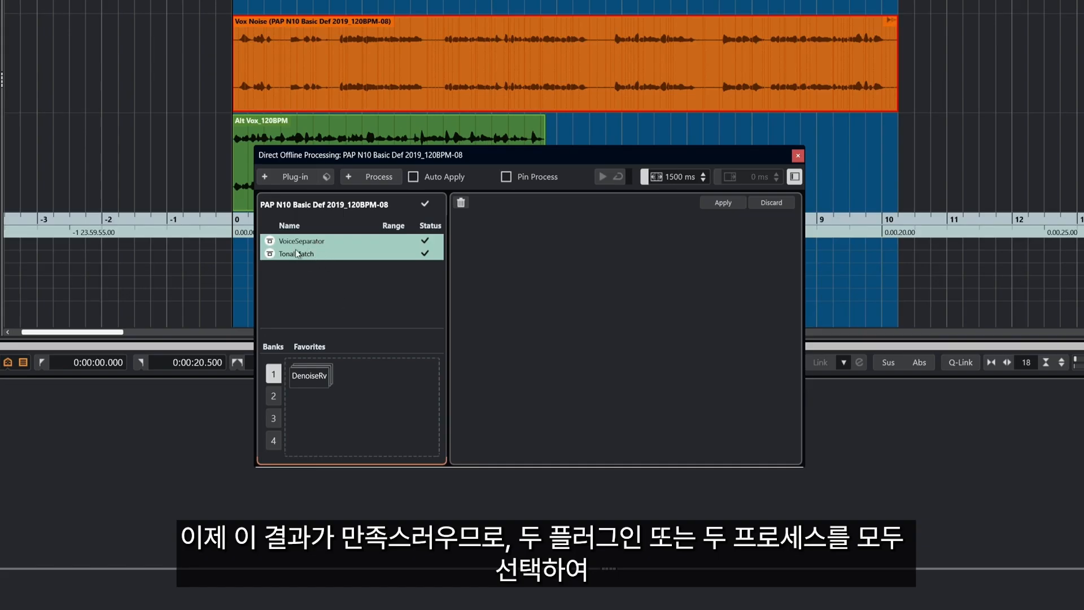
left_click_drag(383, 328, 378, 383)
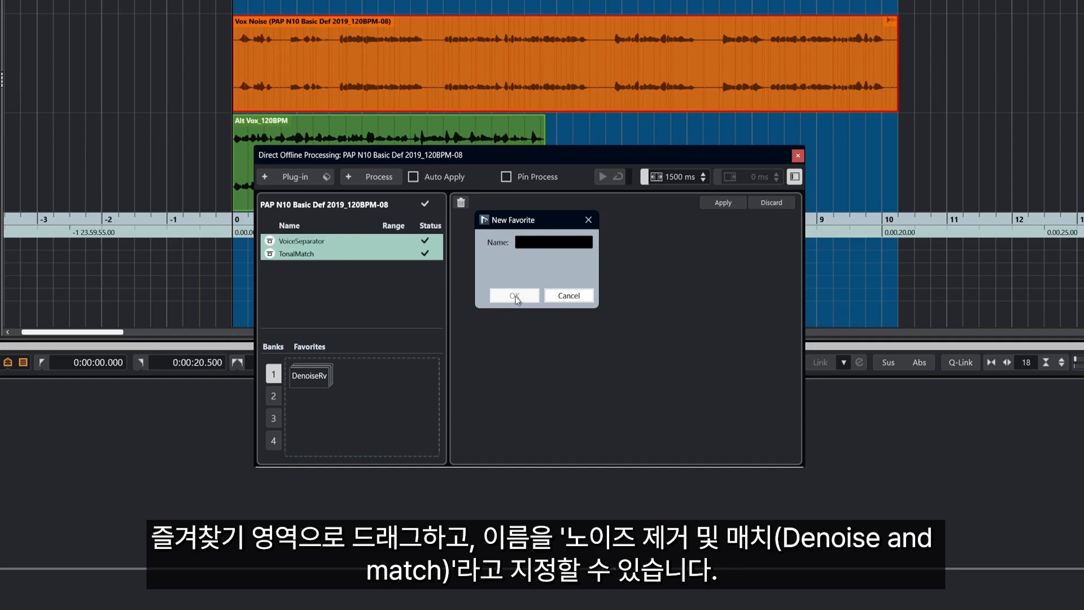
type("Denoise Match")
left_click(515, 297)
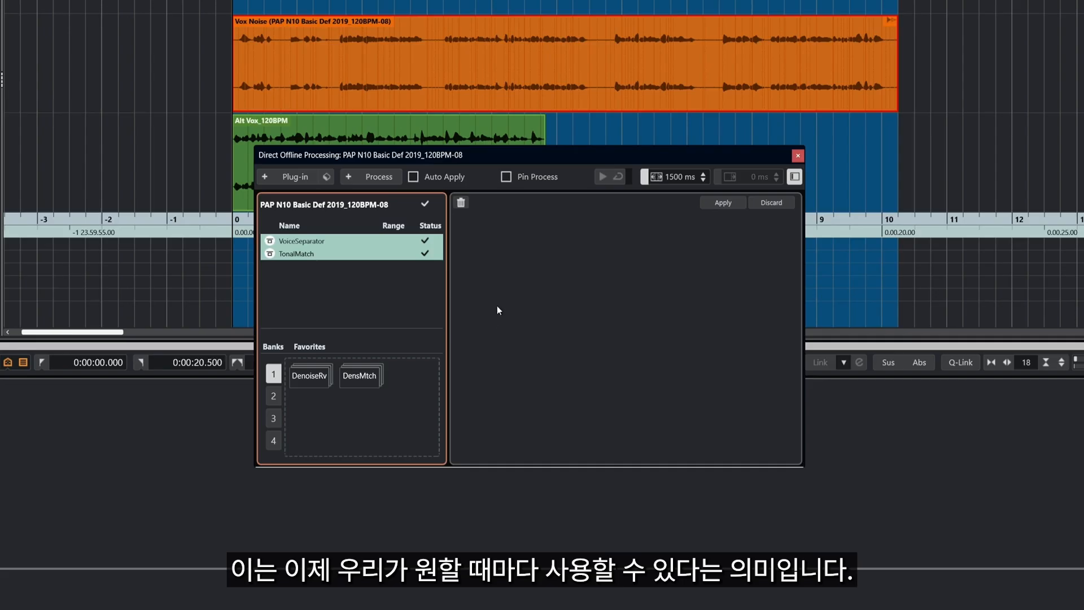
Delete both offline processes from Vox Noise and play back its original audio
left_click(451, 105)
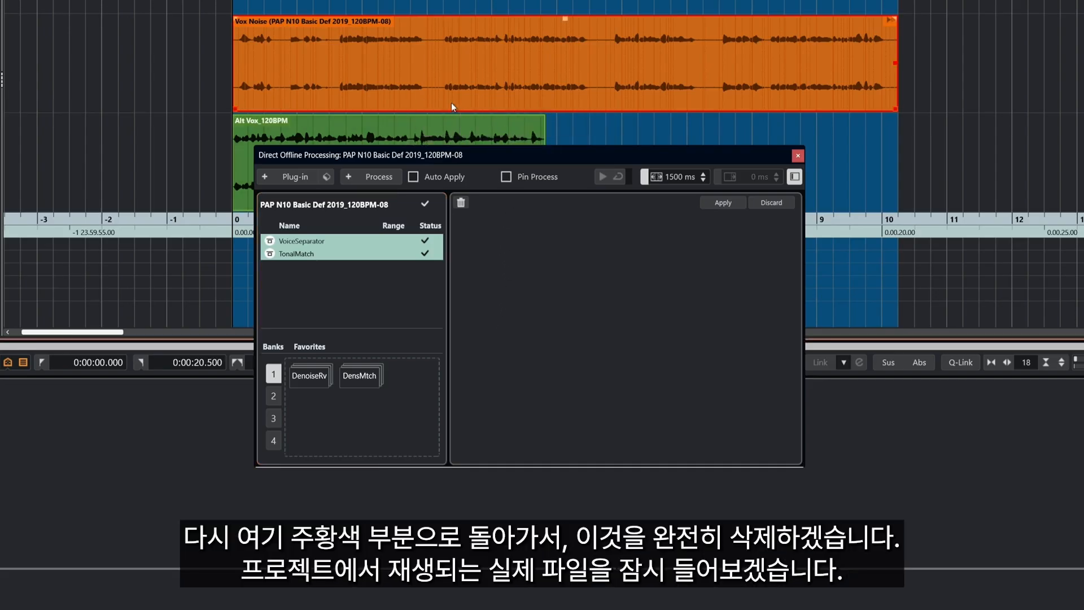
left_click(459, 205)
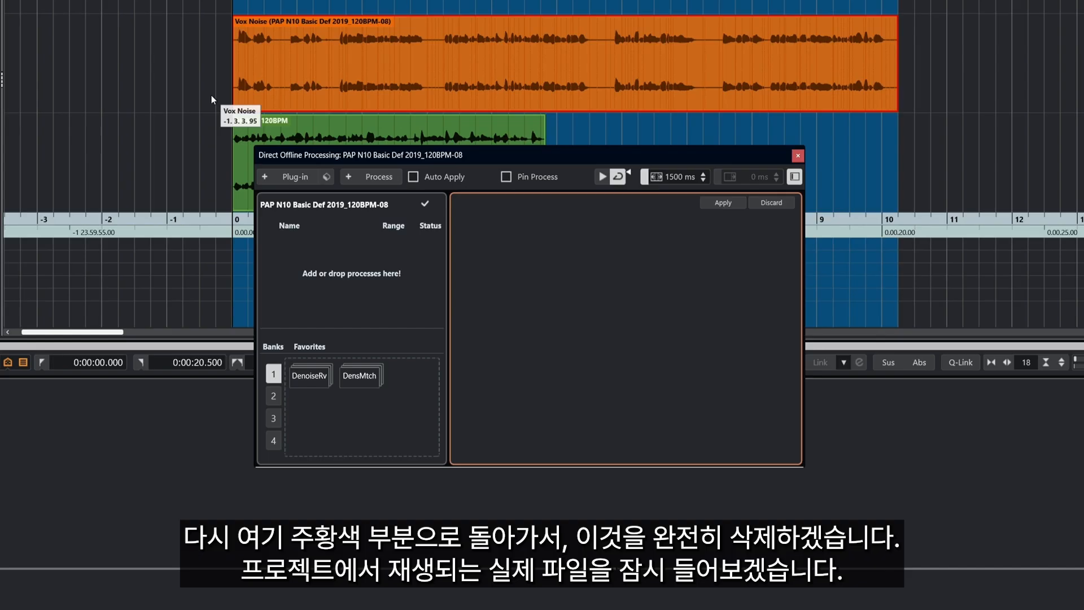
key("space")
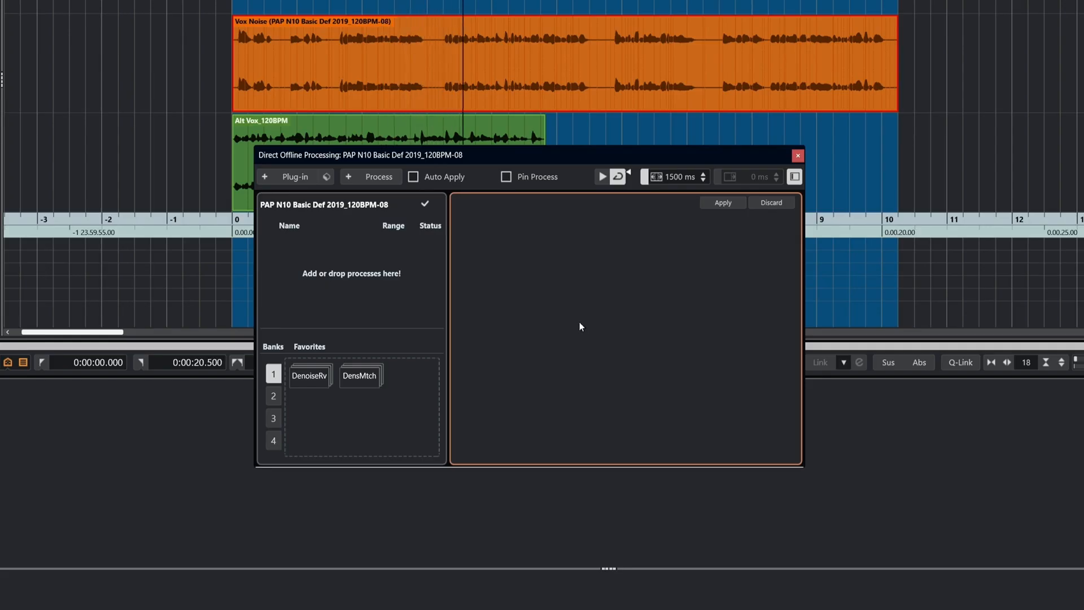
key("space")
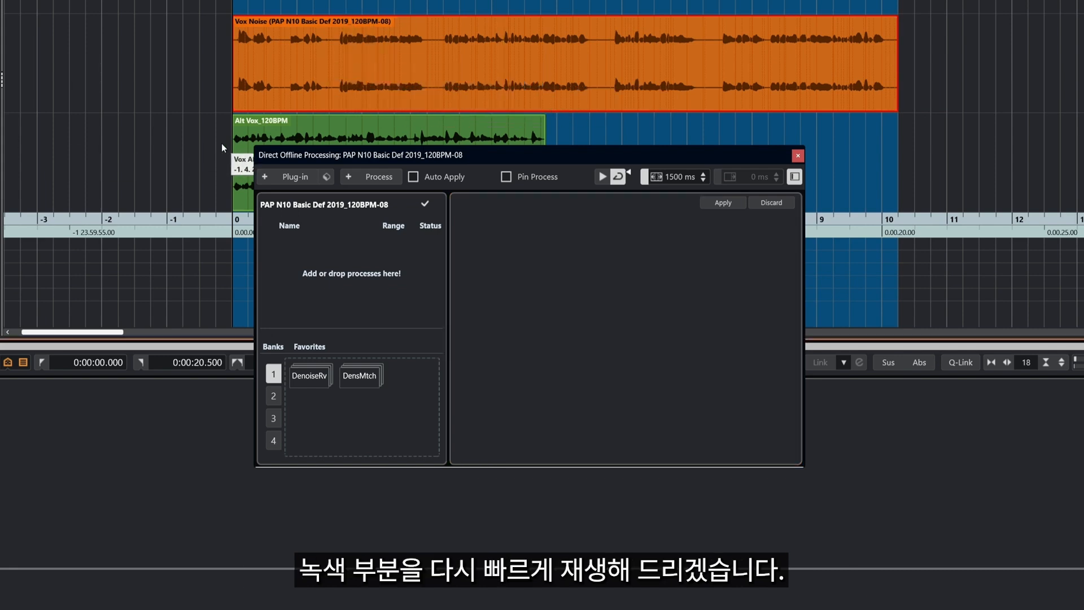
Audition the Alt Vox_120BPM clip for comparison, then reselect the Vox Noise event
left_click(235, 135)
key("space")
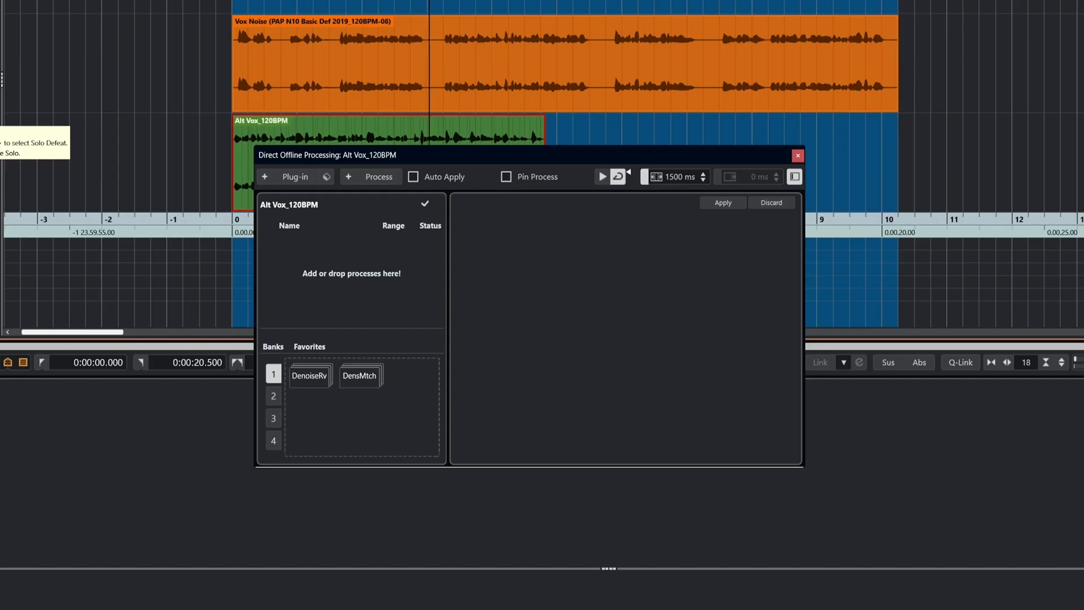
key("space")
left_click(293, 100)
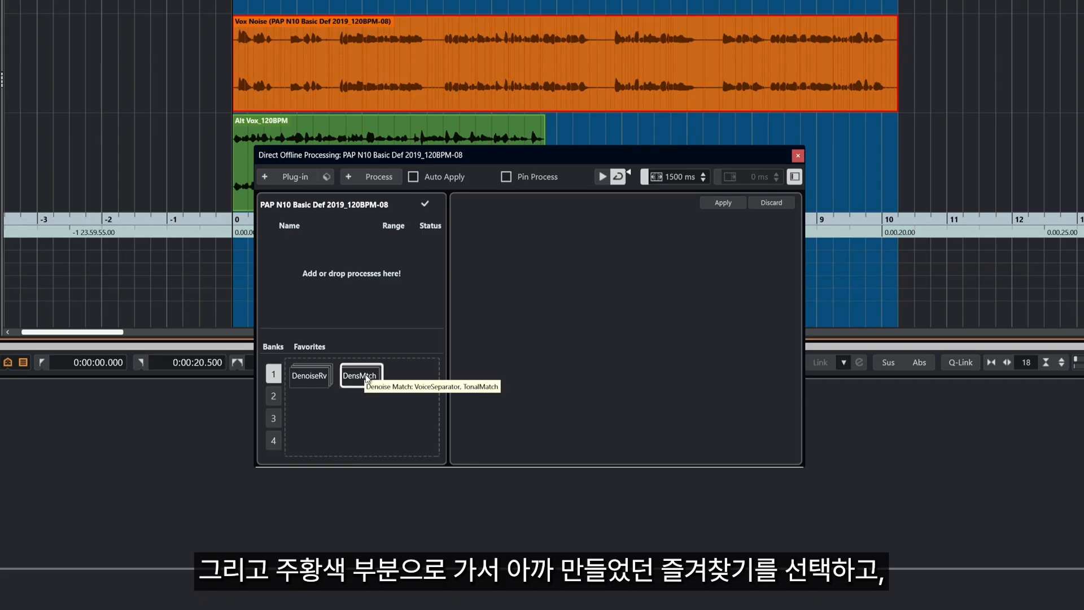
Apply the DensMtch favorite to Vox Noise, play back the processed result, and reopen offline processing with F7
left_click(366, 377)
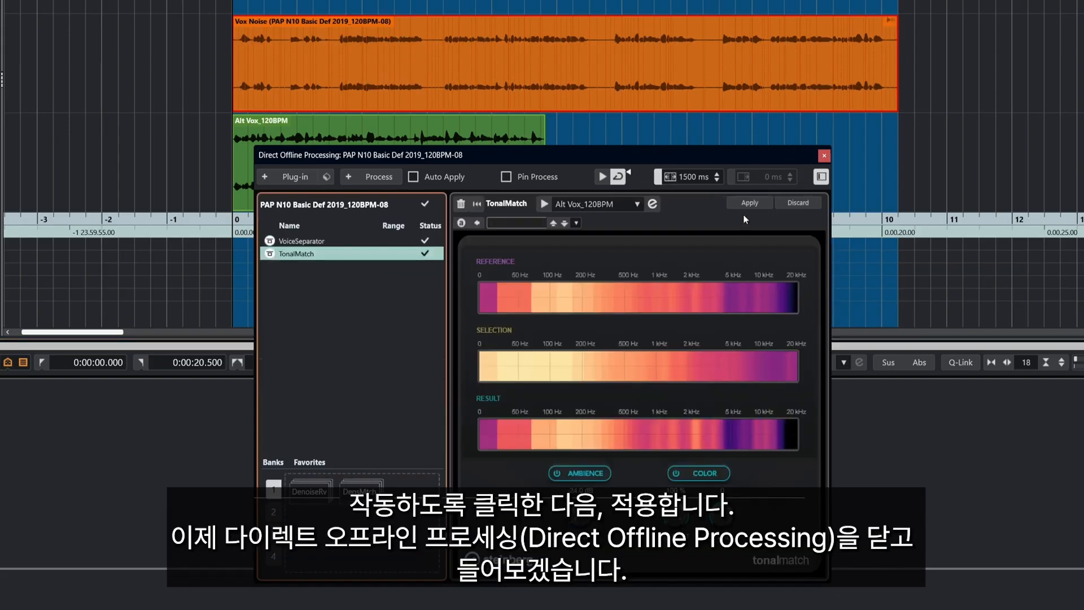
left_click(747, 205)
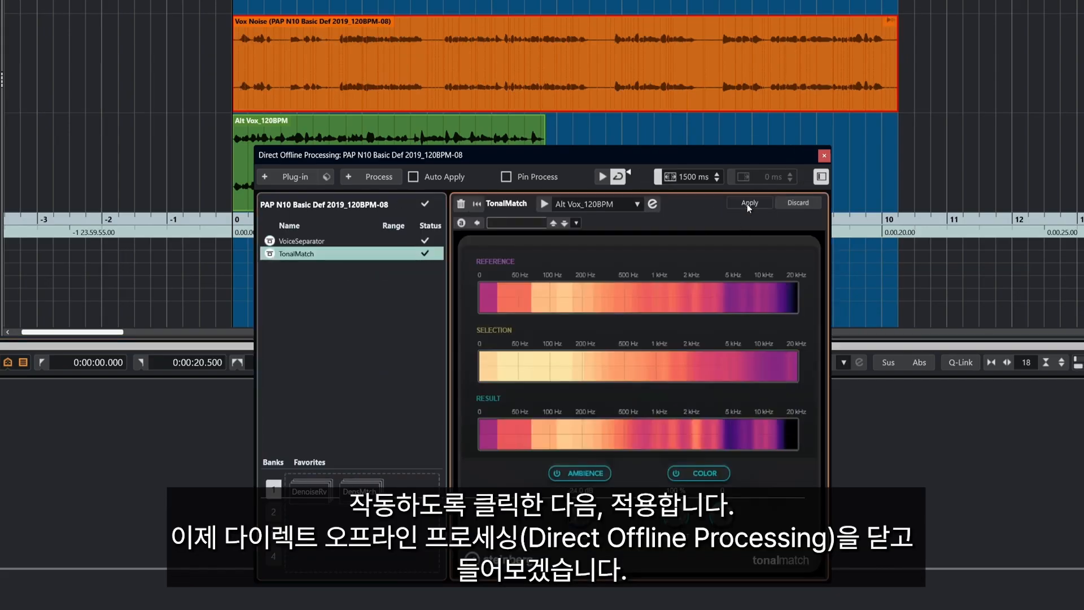
left_click(823, 157)
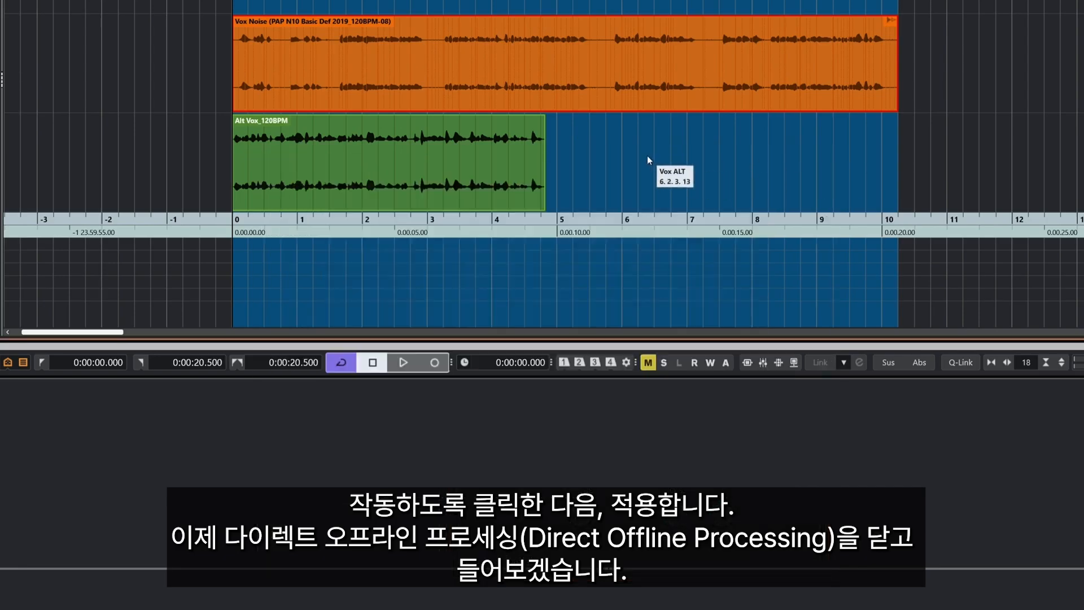
key("space")
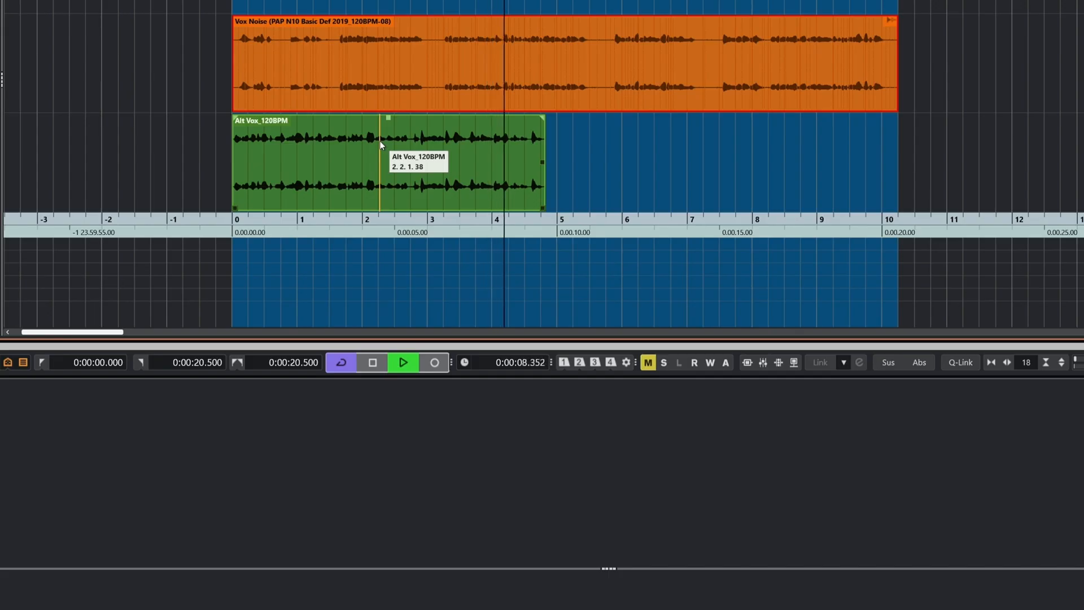
key("space")
key("F7")
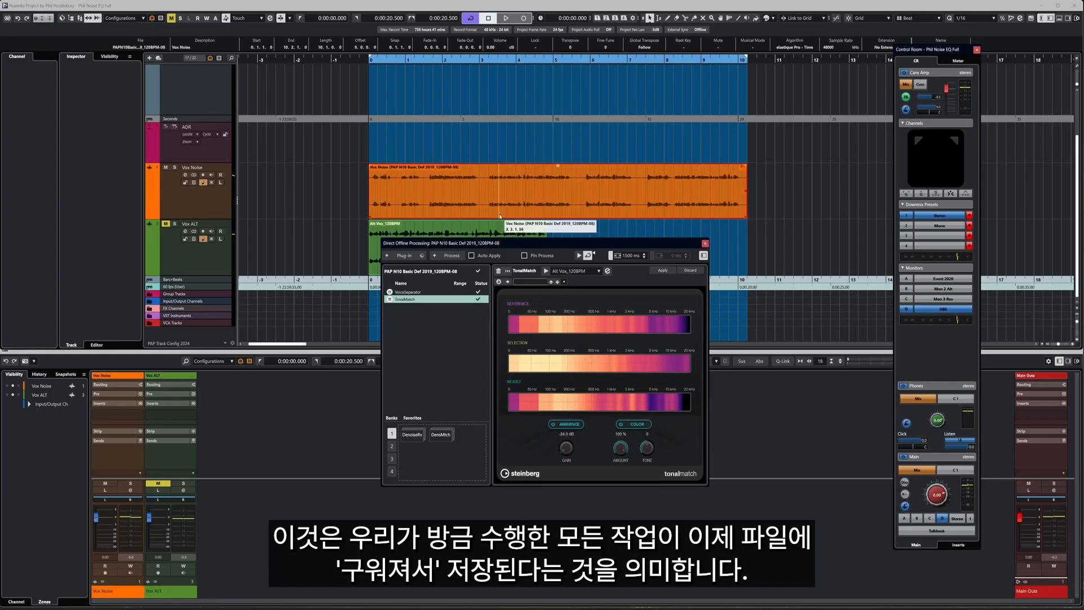
Make Vox Noise's offline processing permanent via the Audio menu, then play the rendered track
left_click(705, 244)
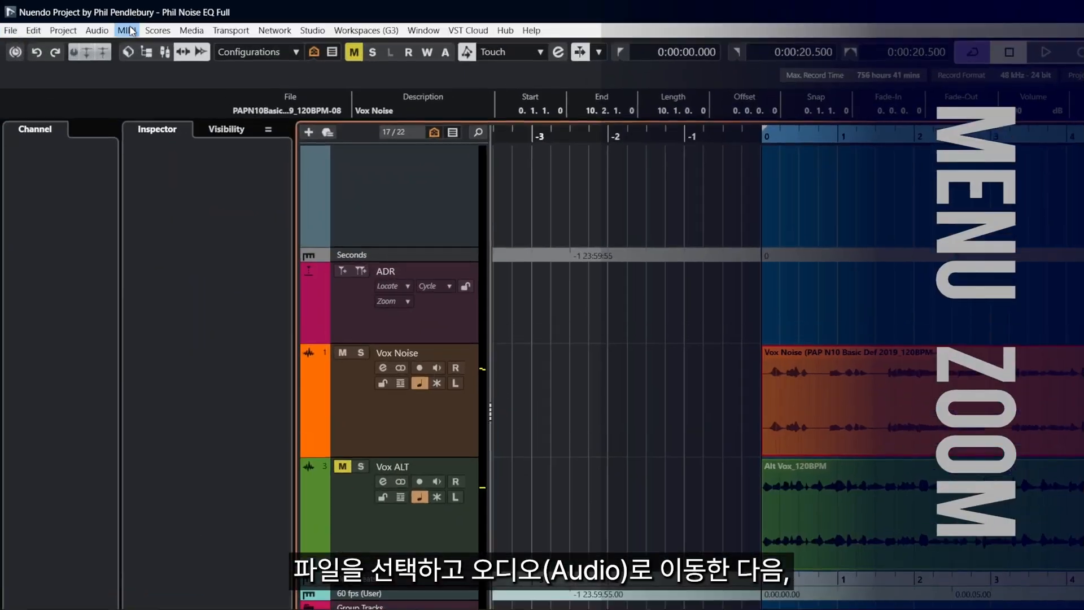
left_click(99, 31)
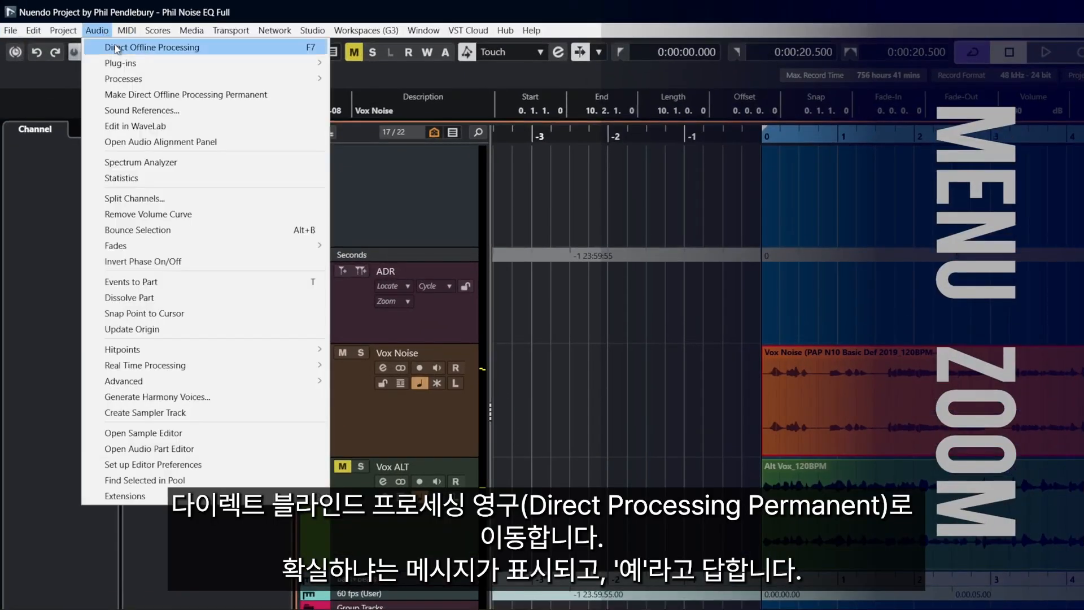
left_click(123, 94)
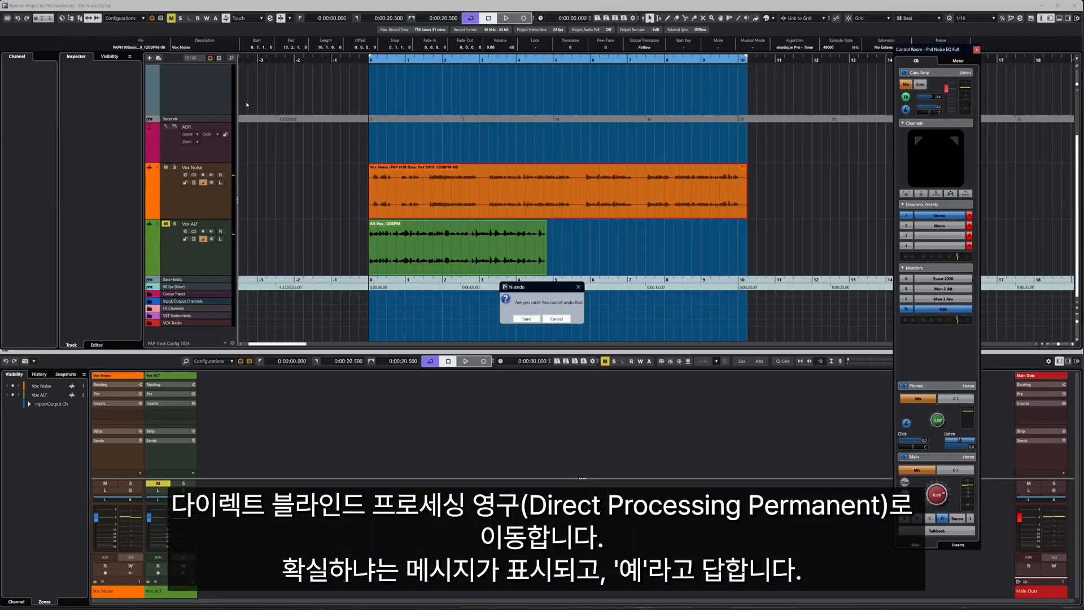
left_click(526, 319)
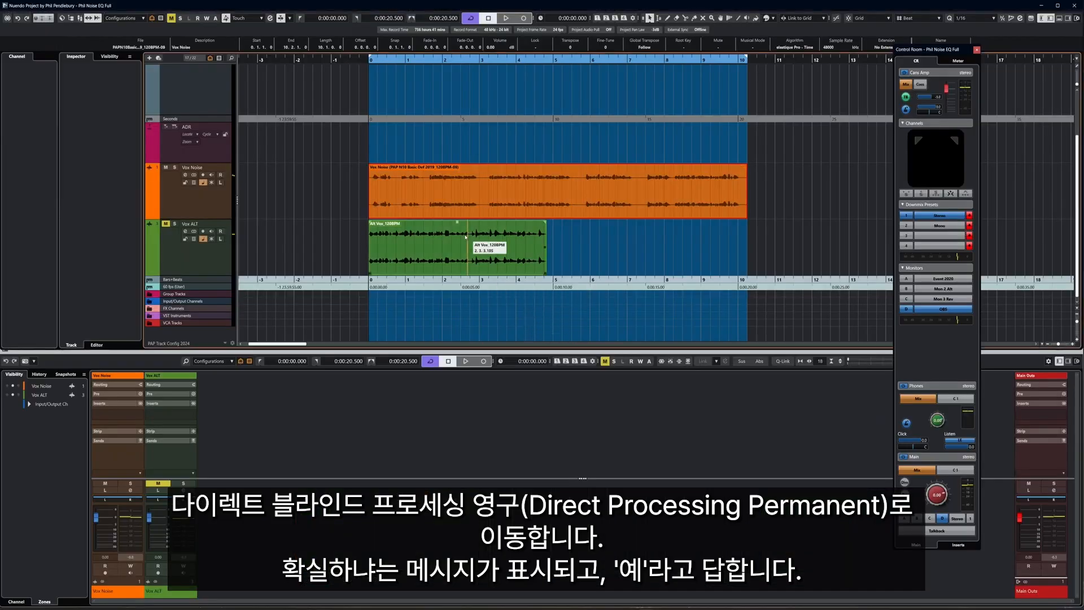
left_click(278, 206)
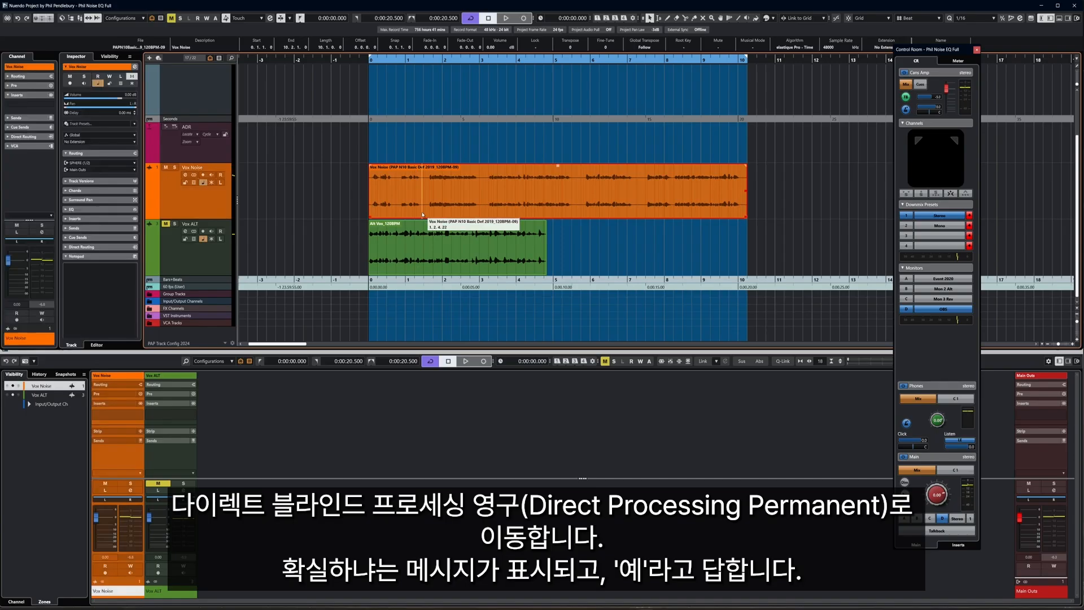
key("space")
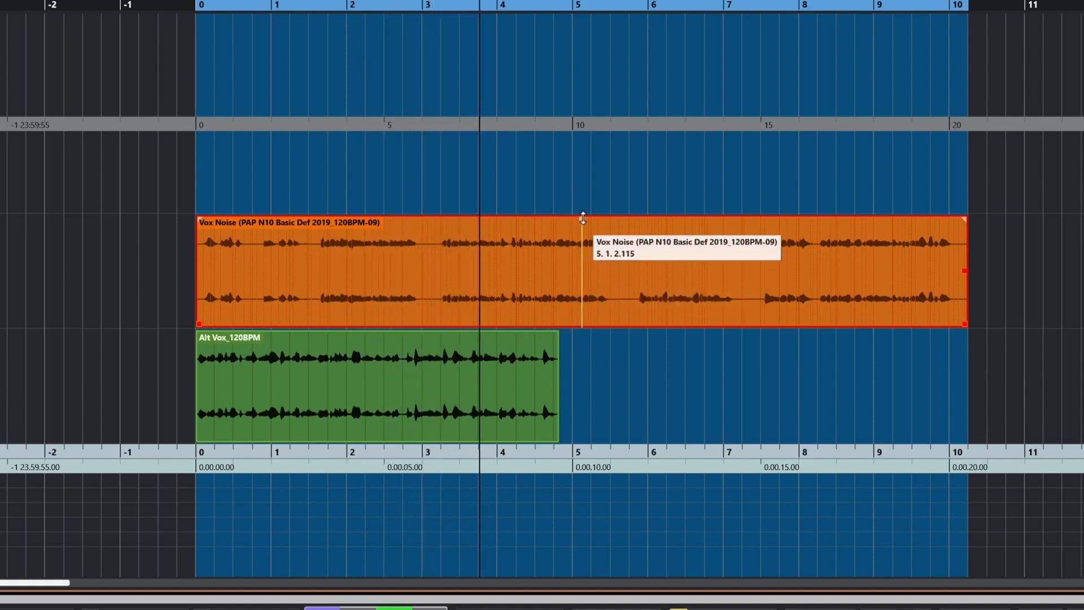
Raise the Vox Noise event volume about 2 dB during playback, then stop and select it
left_click_drag(583, 218, 588, 167)
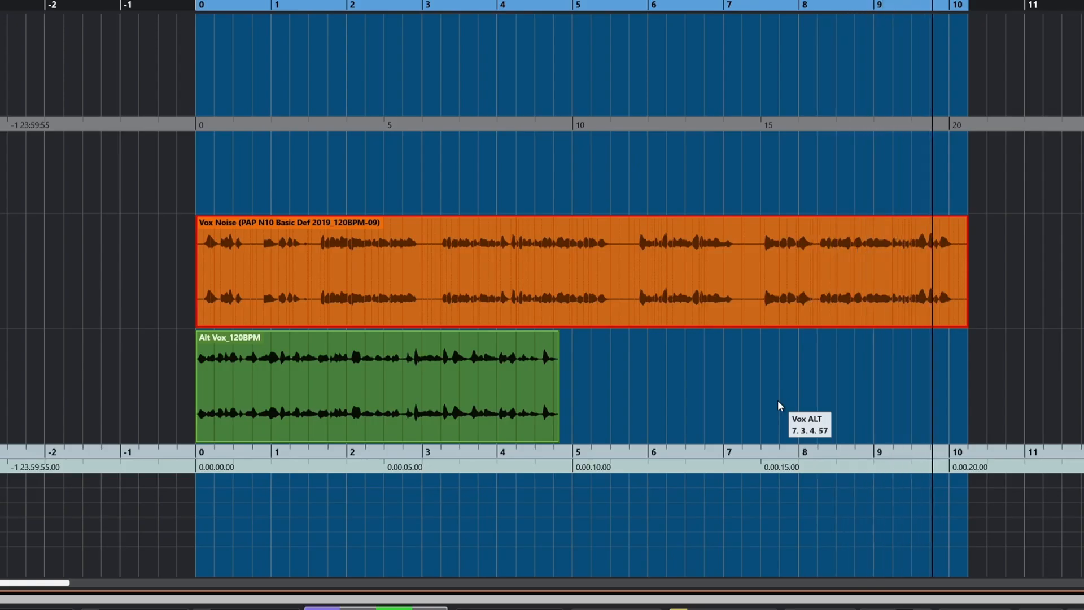
key("space")
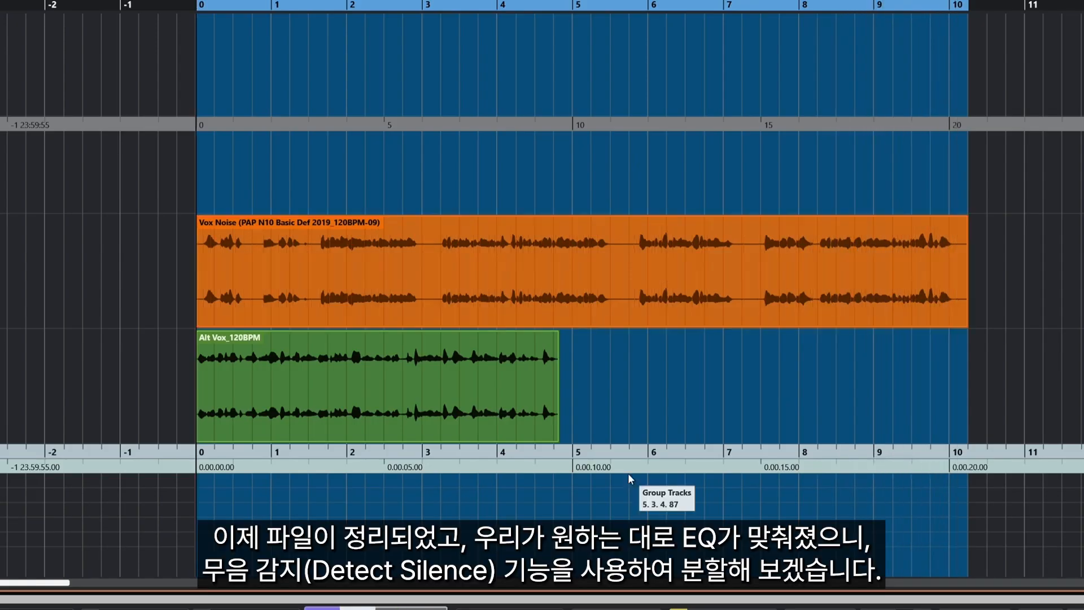
left_click(629, 320)
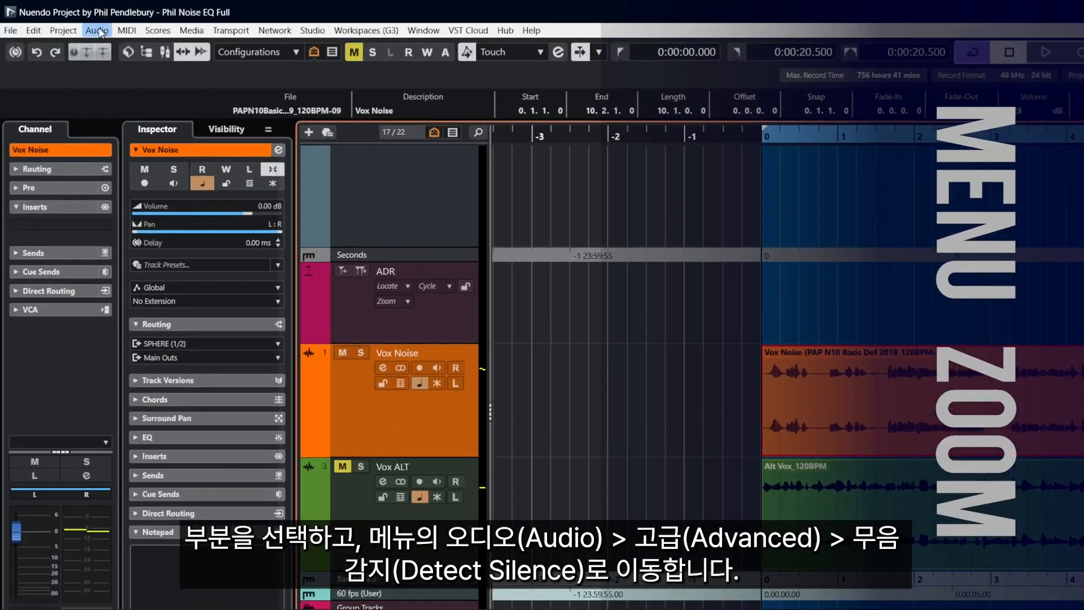
Open Detect Silence for Vox Noise and analyze it using peak level detection
left_click(100, 31)
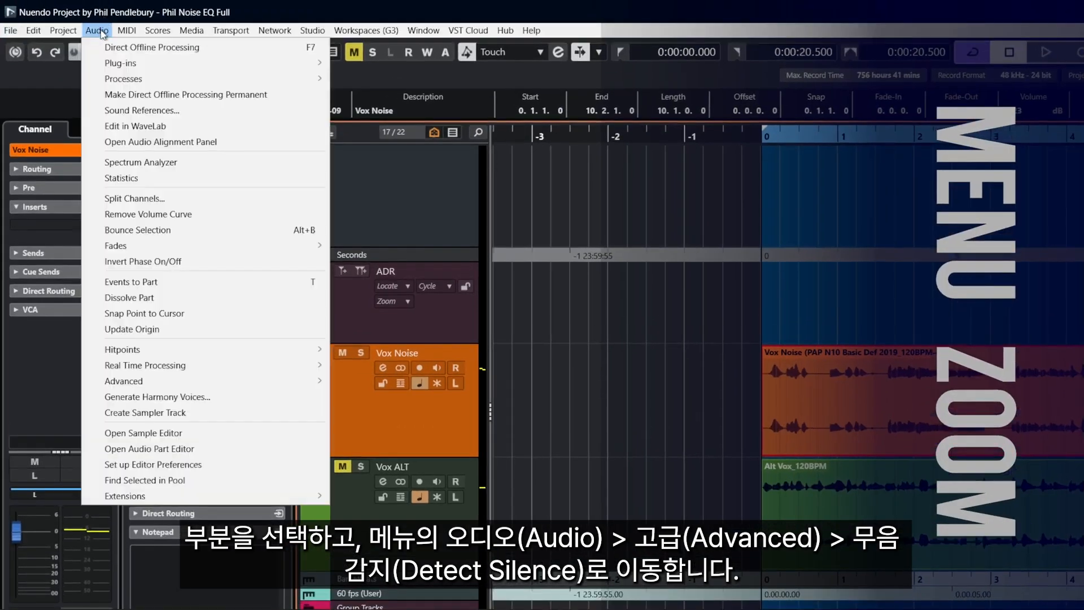
mouse_move(165, 380)
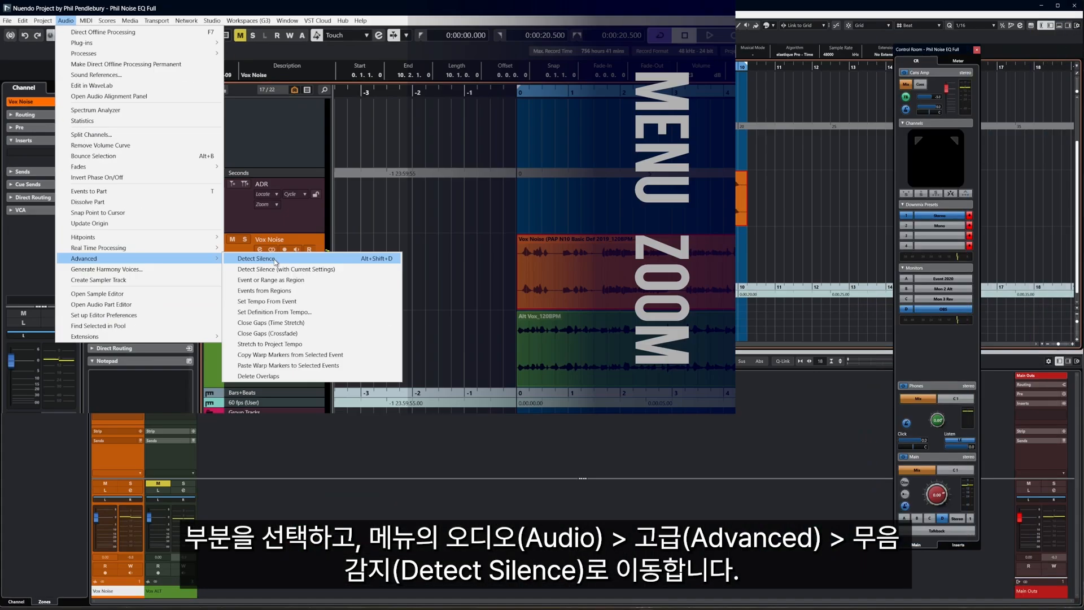
left_click(373, 381)
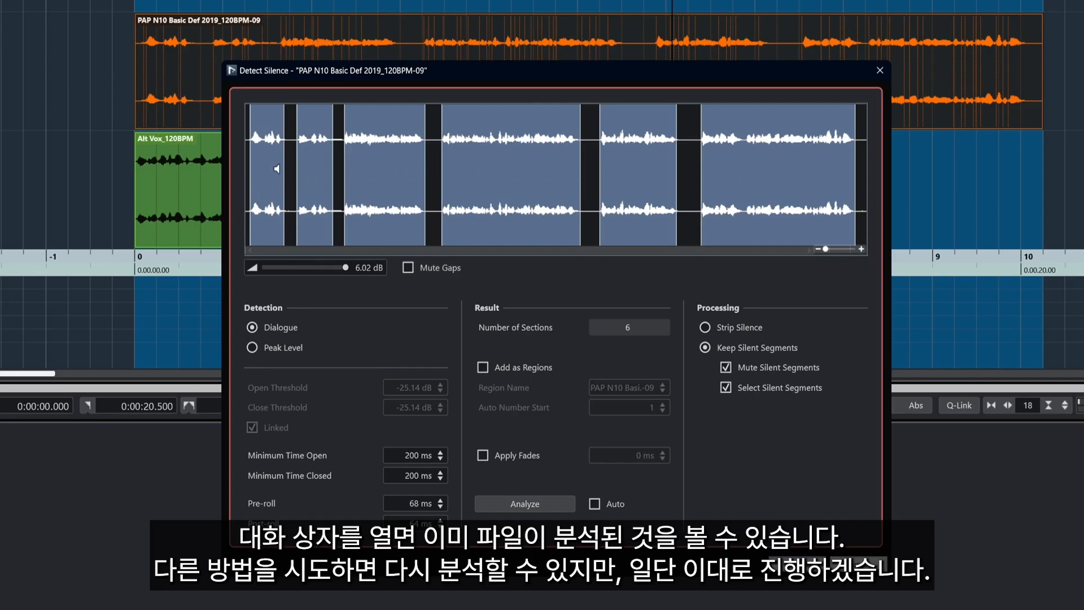
left_click(276, 348)
left_click(526, 504)
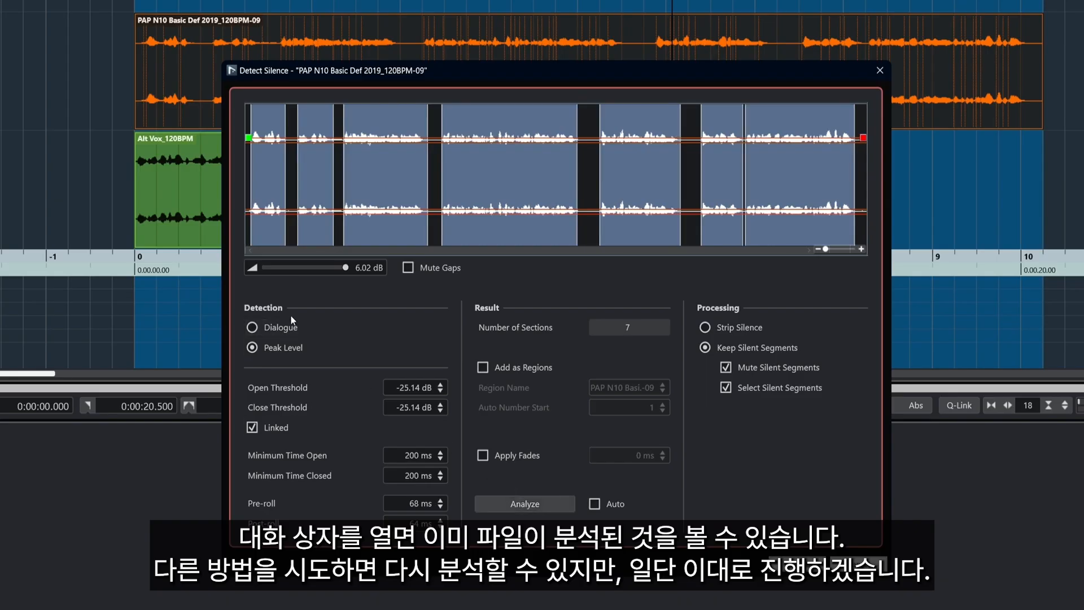
Switch to Dialogue detection, re-analyze into 6 sections, and audition two of them
left_click(299, 328)
left_click(535, 509)
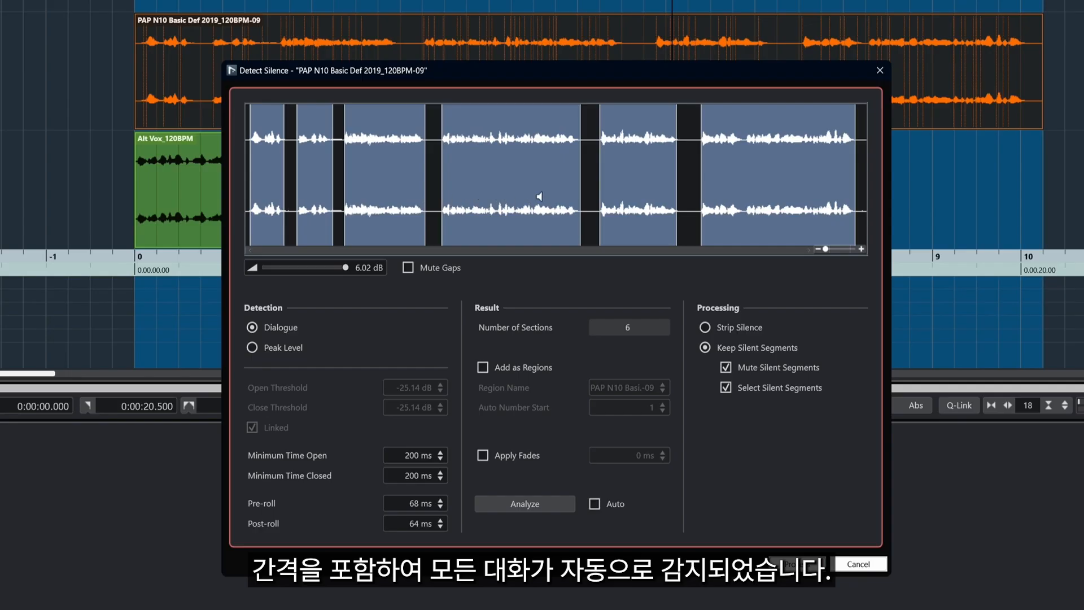
left_click(421, 203)
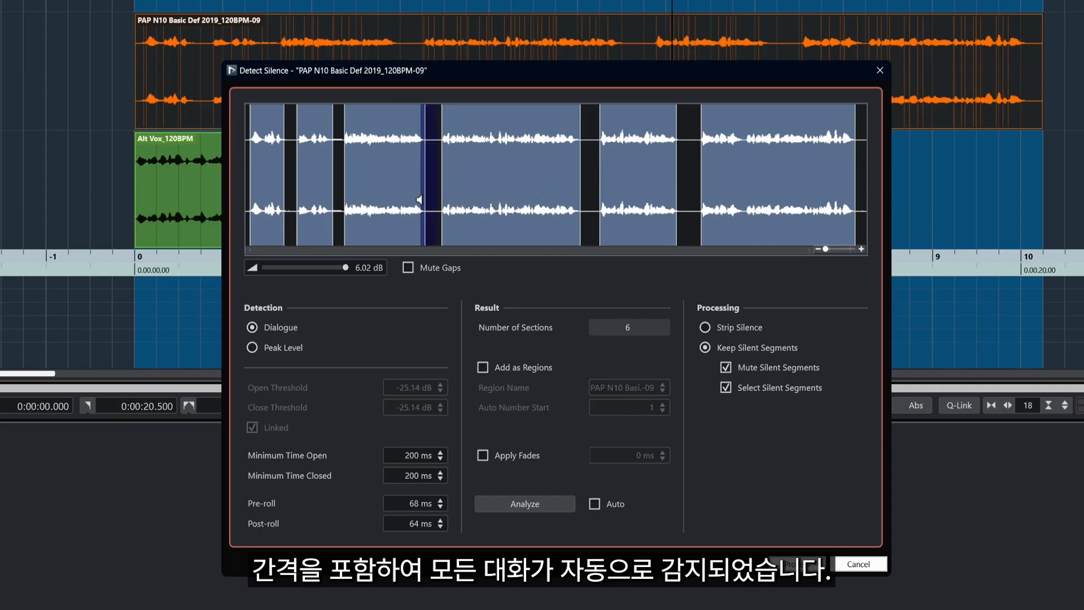
left_click(446, 202)
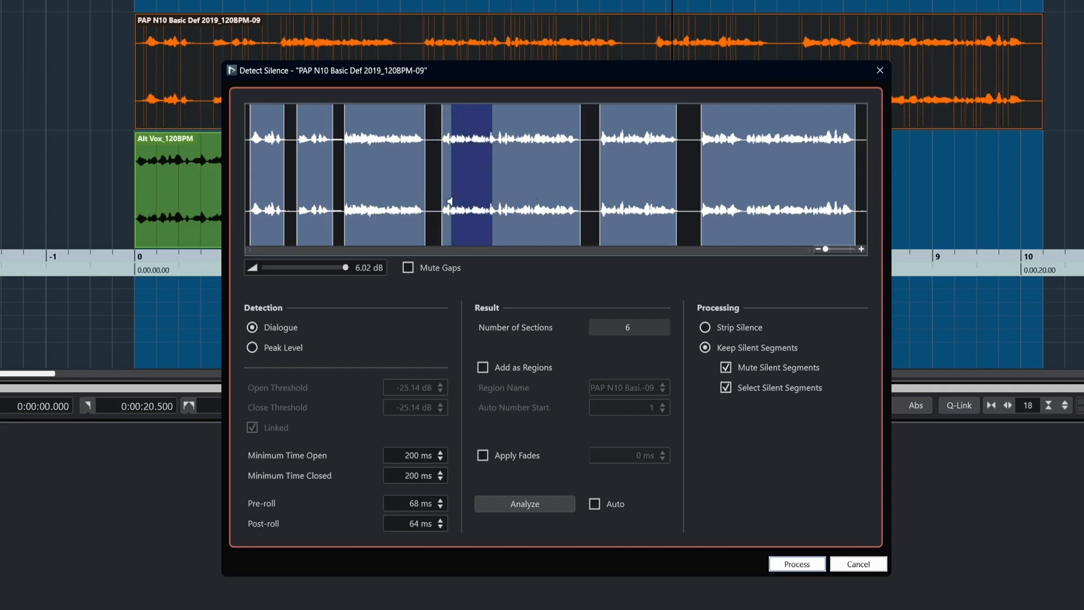
Try Peak Level detection with thresholds set to -25.14 dB and analyze
left_click(263, 351)
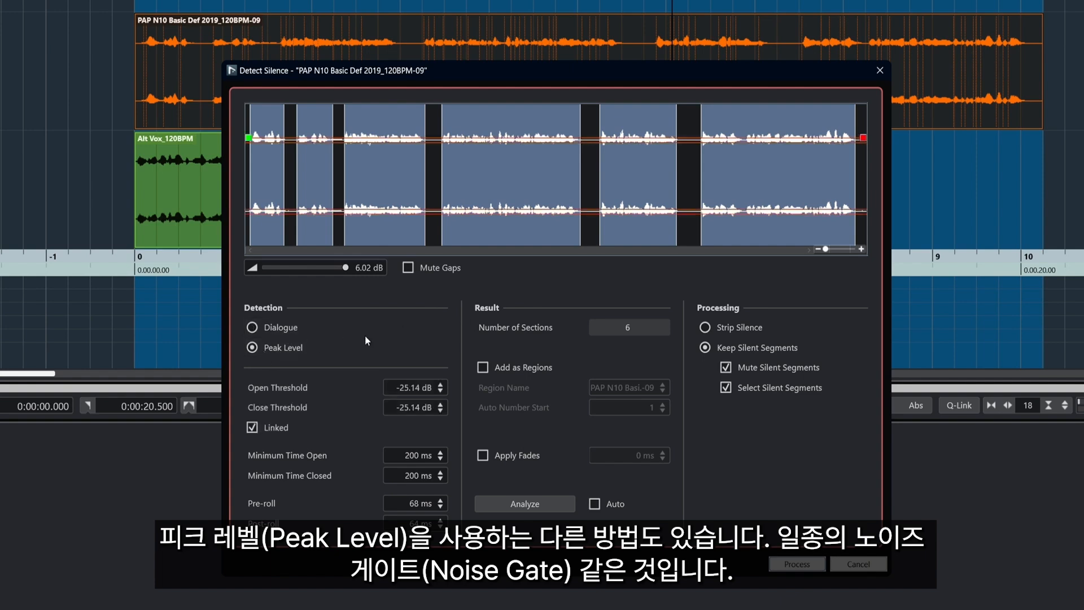
left_click(441, 392)
left_click(440, 385)
left_click(440, 385)
left_click(441, 385)
left_click(441, 391)
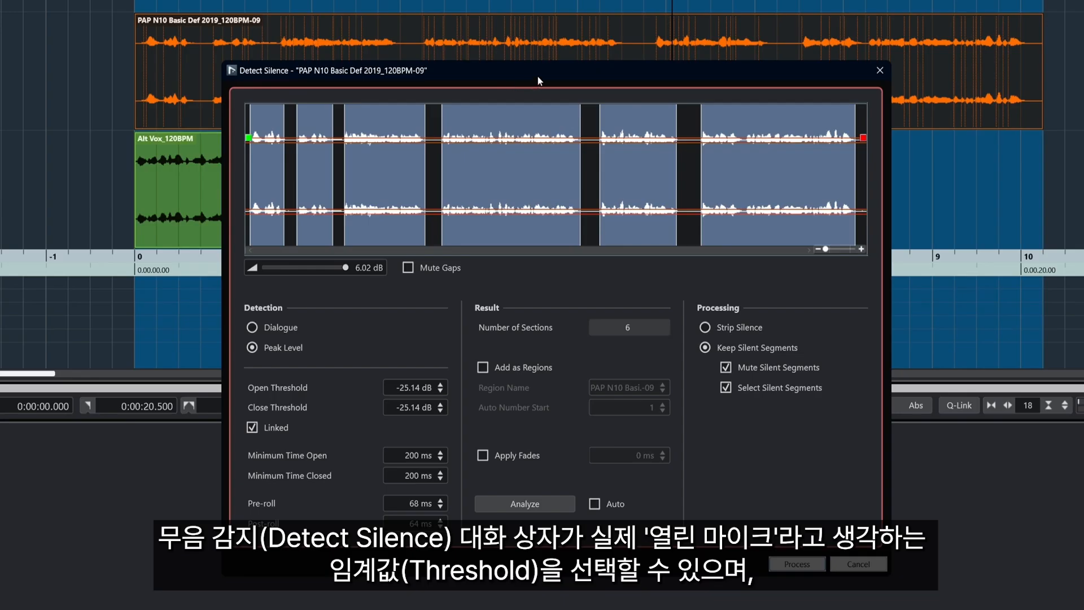
left_click(518, 508)
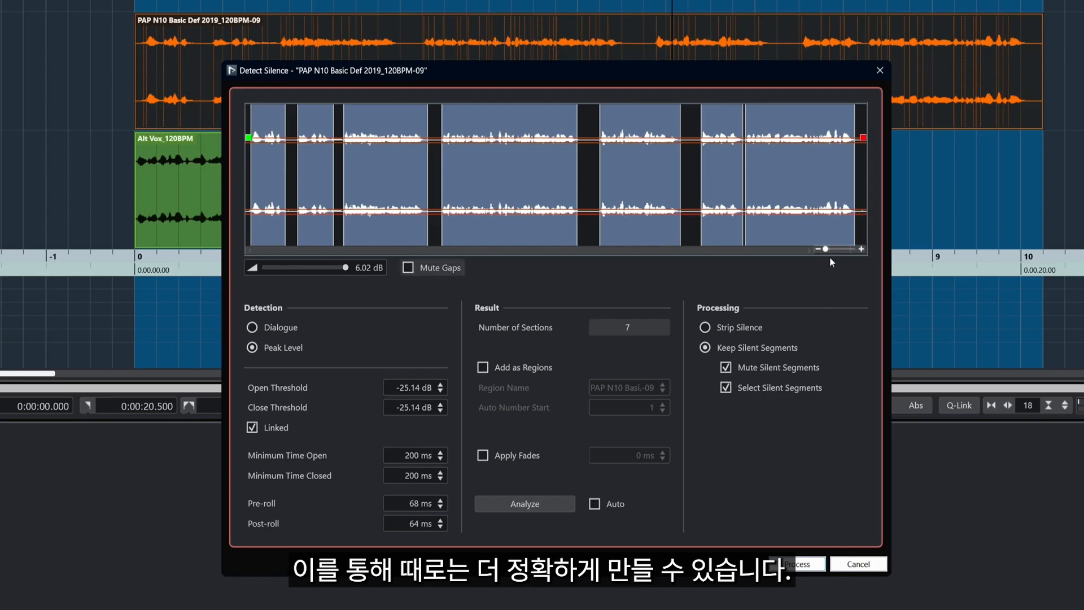
left_click_drag(826, 250, 833, 252)
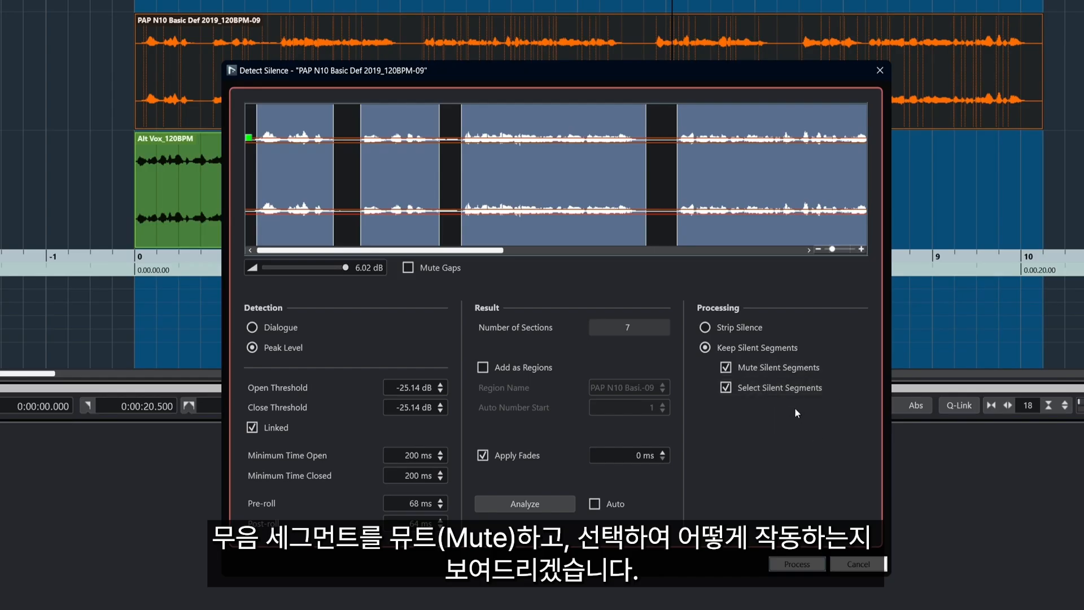
Switch back to Dialogue mode, re-analyze, and process the split keeping silent gaps muted
left_click(277, 331)
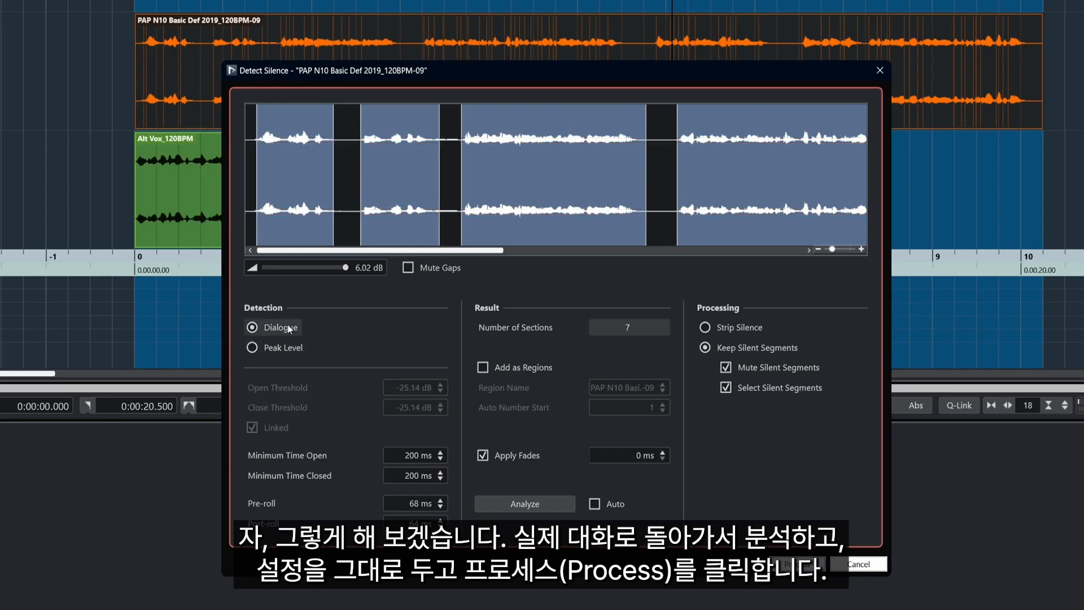
left_click(533, 504)
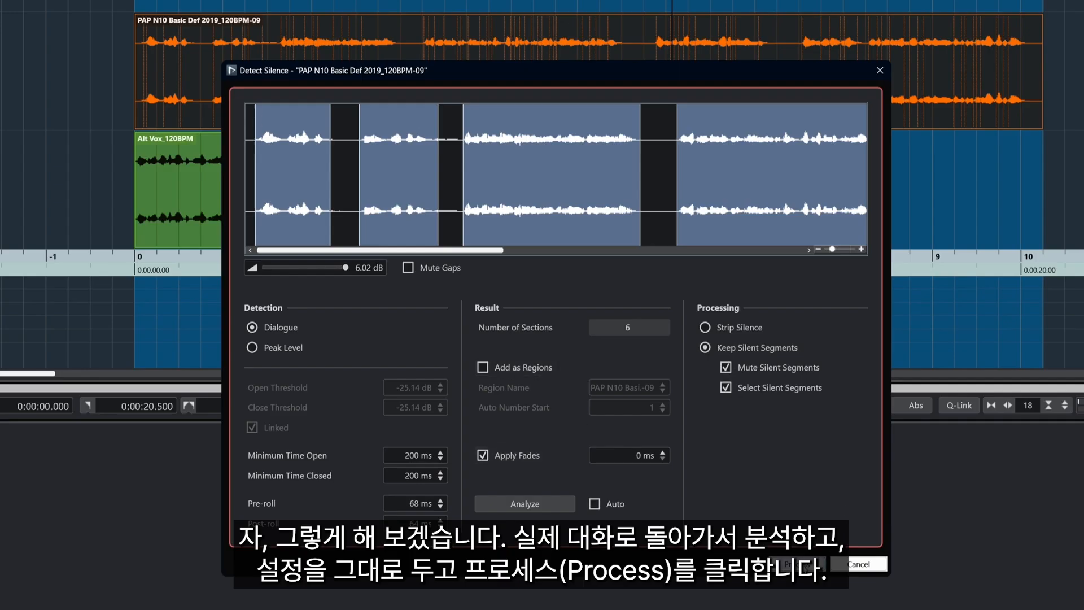
left_click(804, 566)
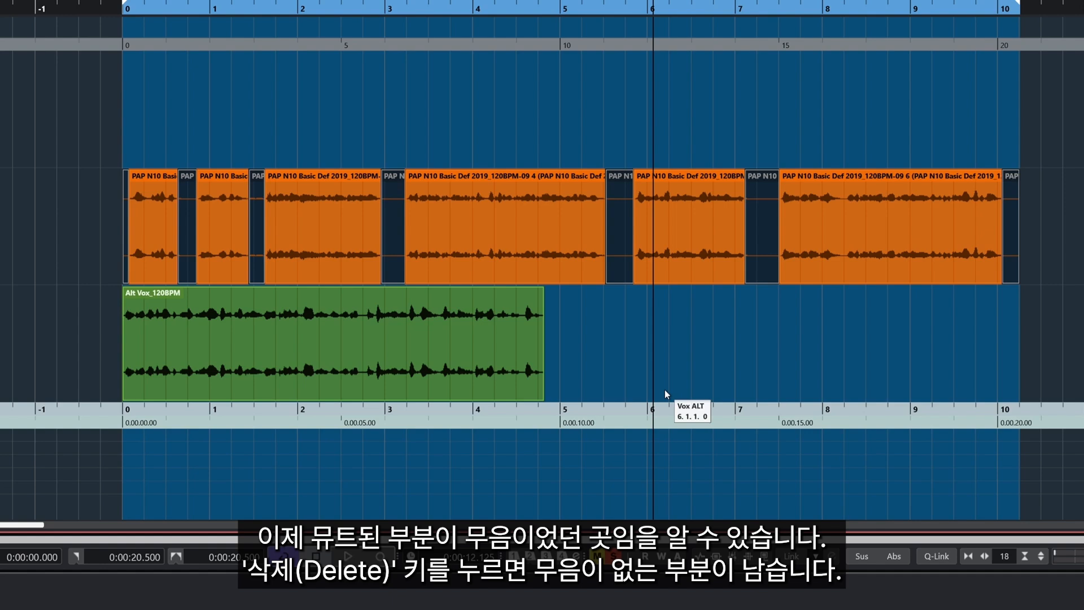
Delete and restore the muted gaps, then delete the Alt Vox_120BPM event
key("Delete")
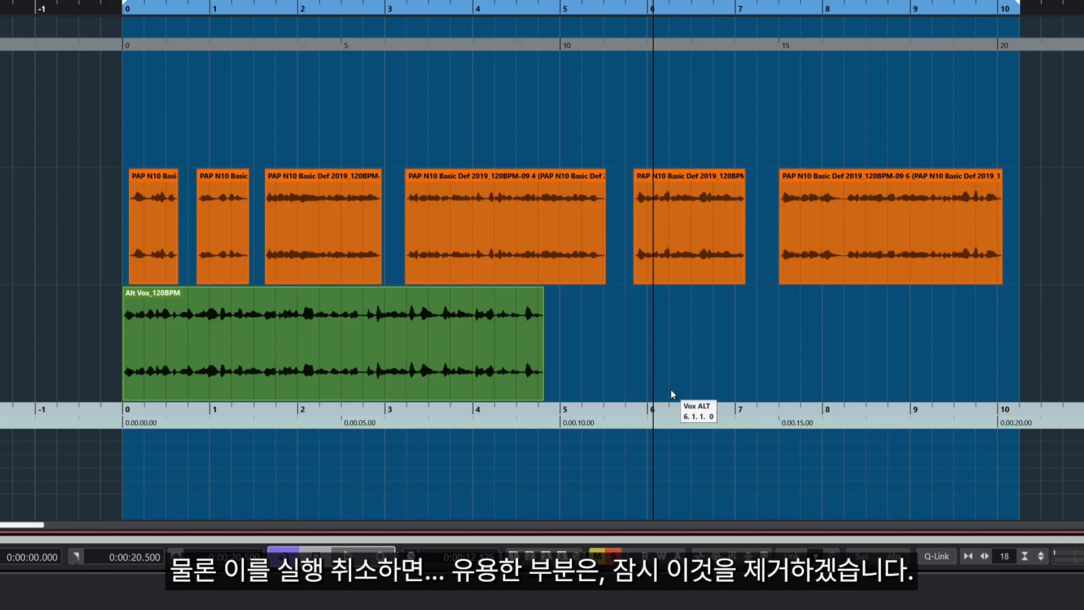
key("ctrl+z")
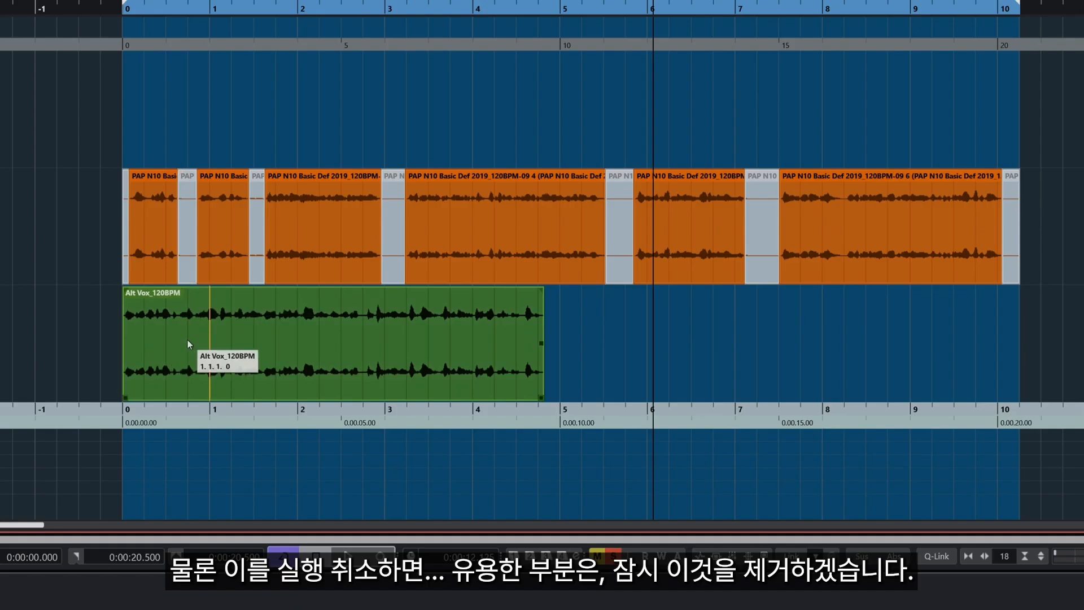
left_click(188, 341)
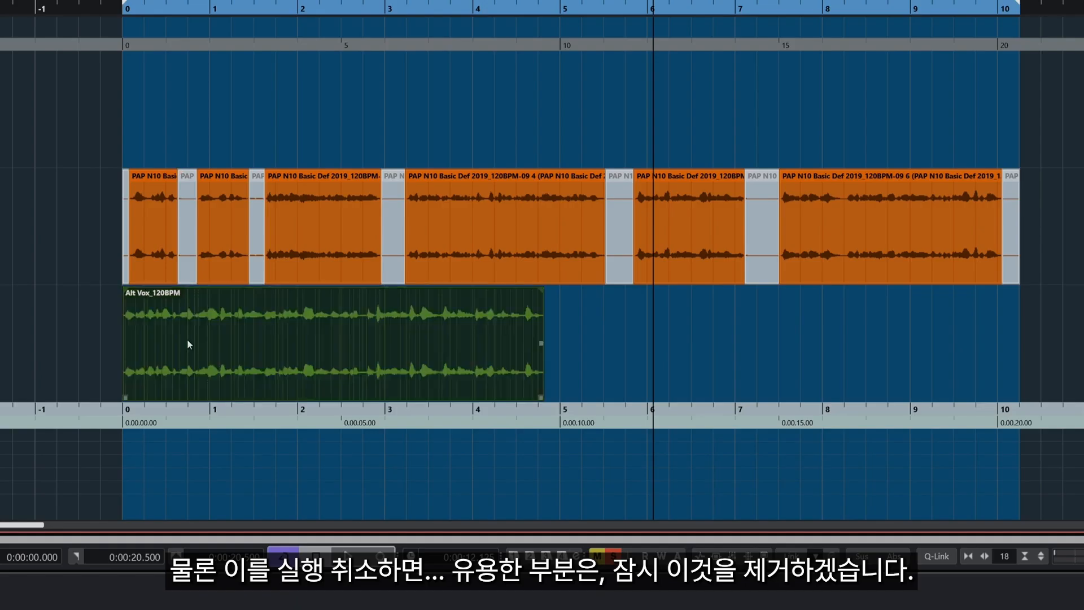
key("Delete")
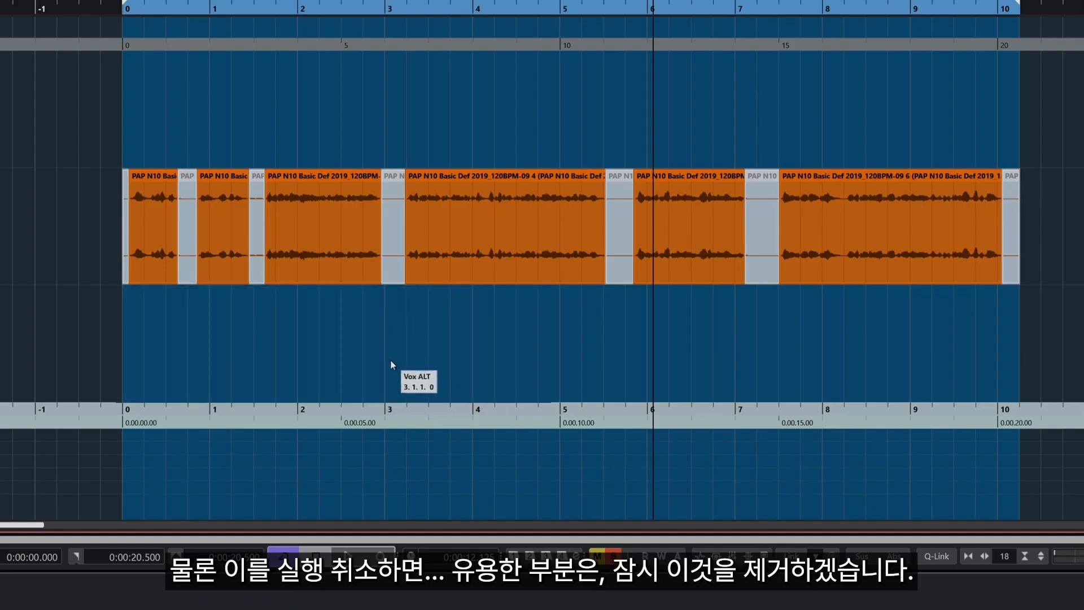
Move all seven muted gap events from Vox Noise down onto the Vox ALT track
left_click(394, 257)
left_click_drag(394, 259, 394, 376)
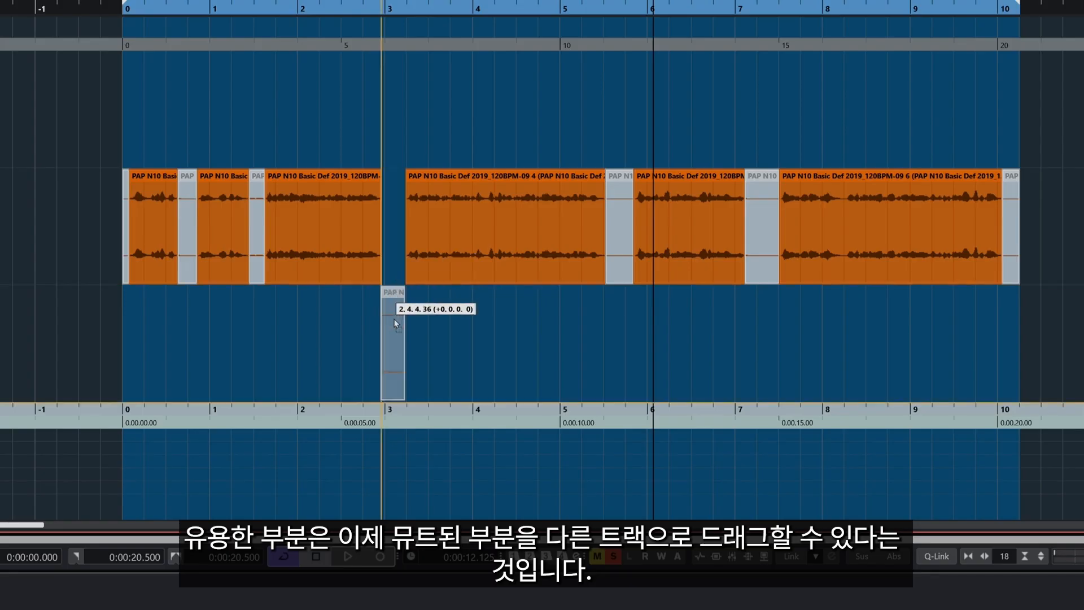
left_click_drag(253, 267, 253, 339)
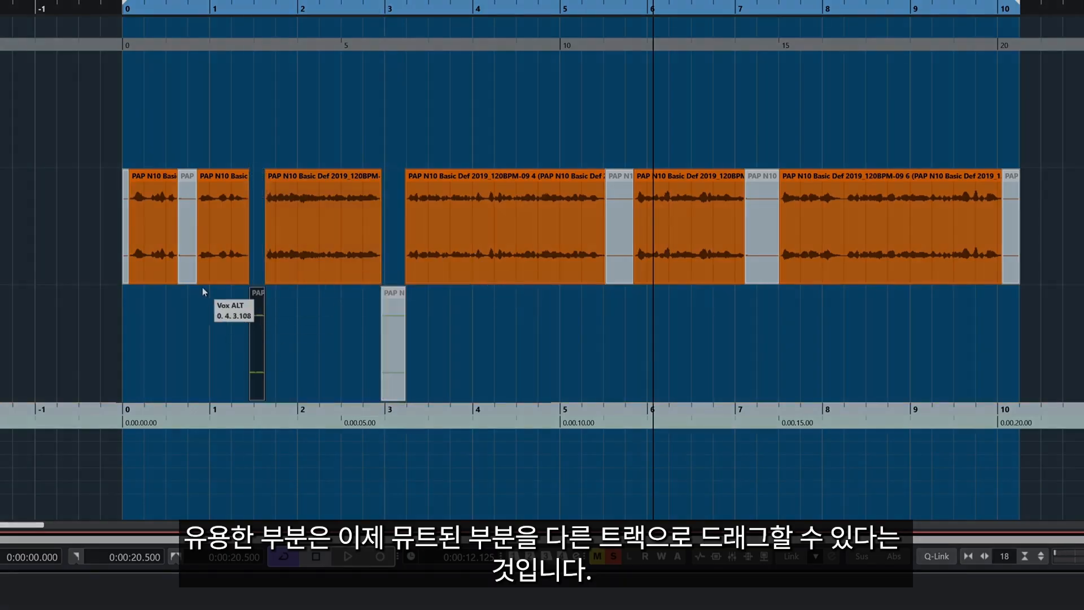
left_click_drag(187, 187, 179, 299)
left_click_drag(126, 277, 125, 339)
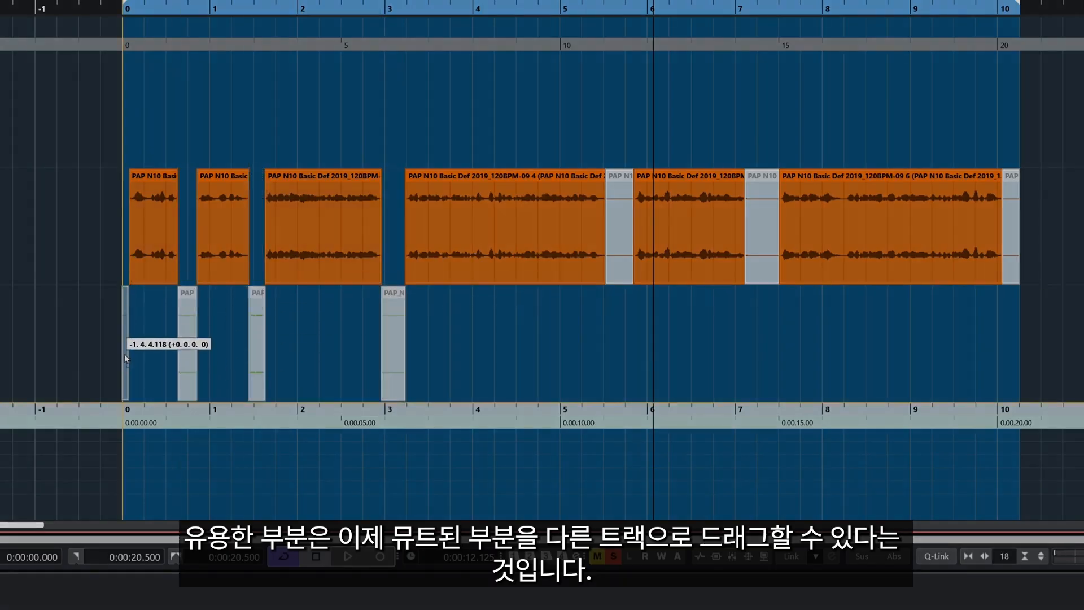
left_click_drag(620, 271, 620, 343)
left_click_drag(761, 273, 765, 362)
left_click_drag(1013, 264, 1011, 346)
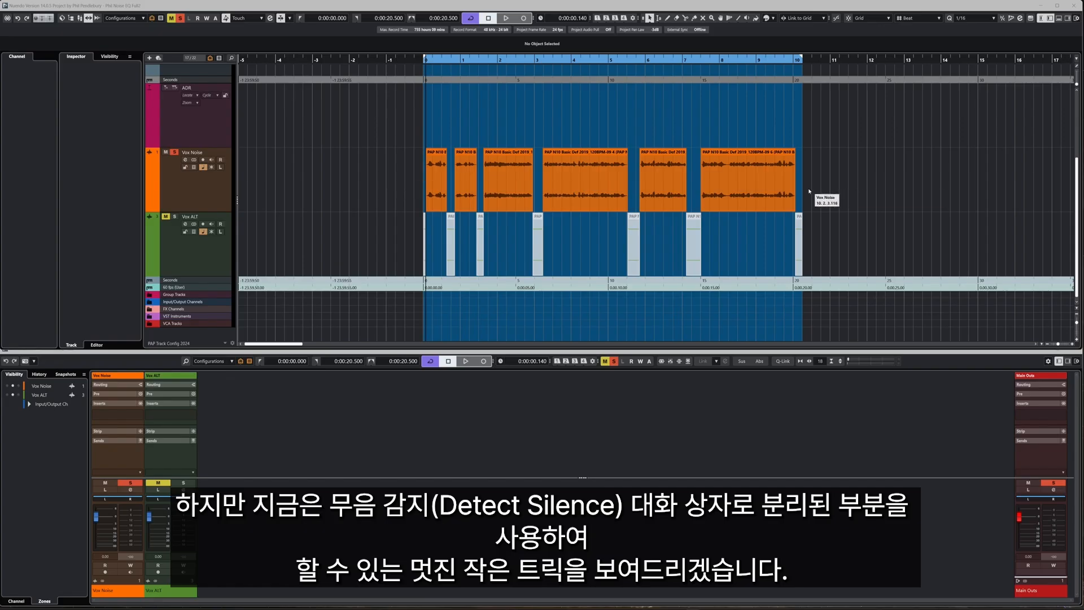
Select the six Vox Noise dialogue events and open Project > Create Markers from Selected Events
left_click(417, 176)
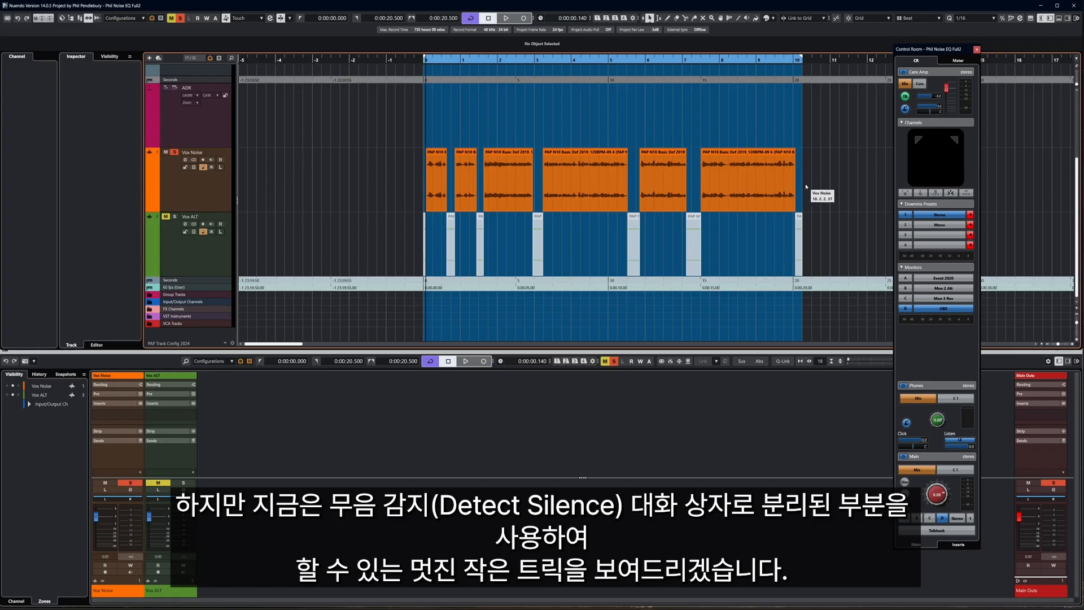
left_click_drag(806, 183, 403, 177)
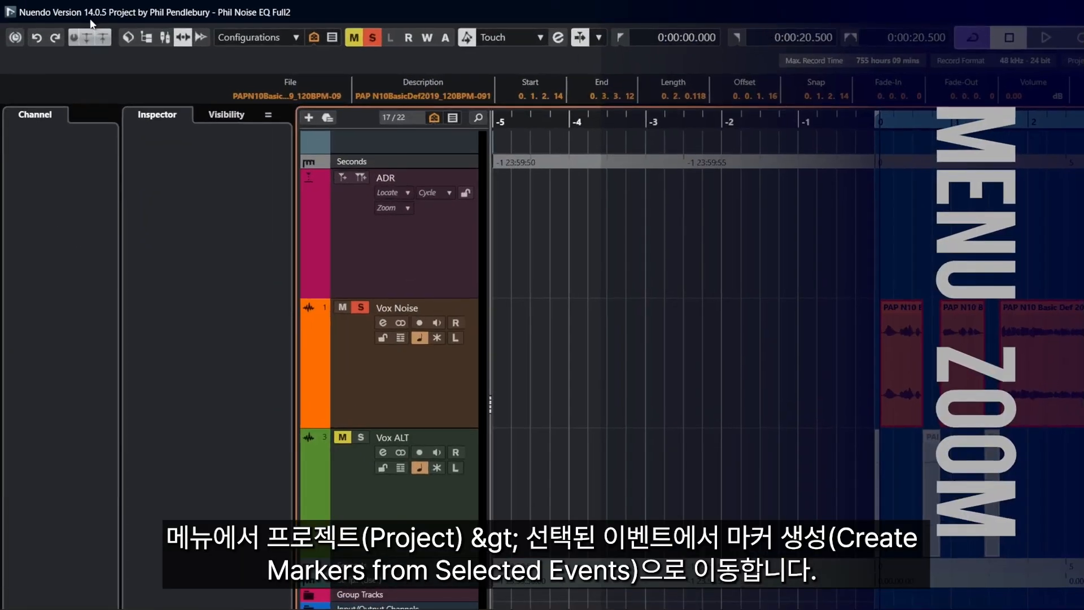
key("alt")
left_click(62, 31)
mouse_move(95, 35)
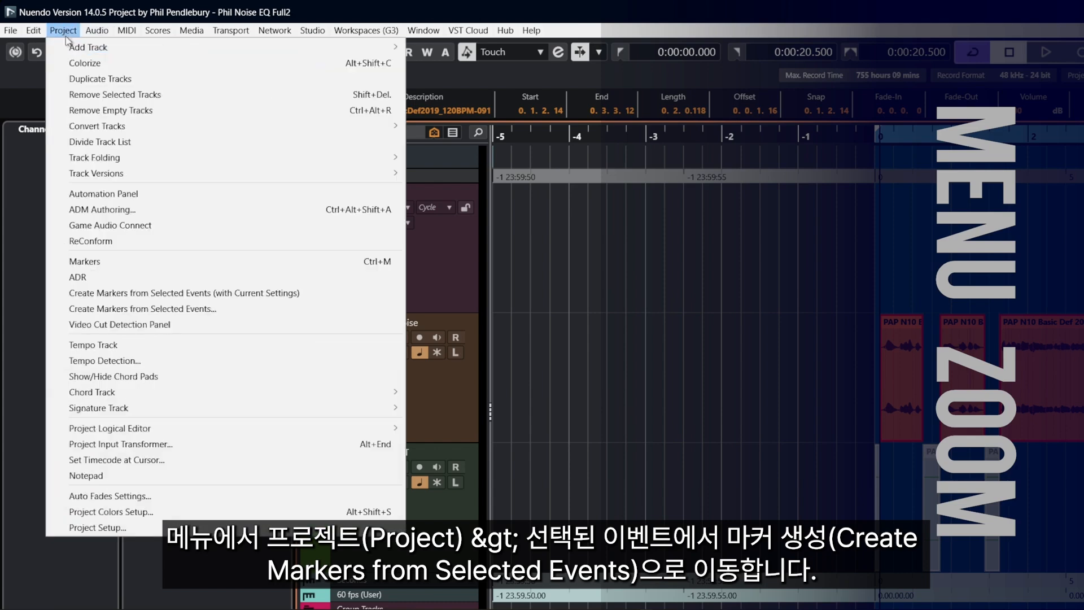
left_click(151, 309)
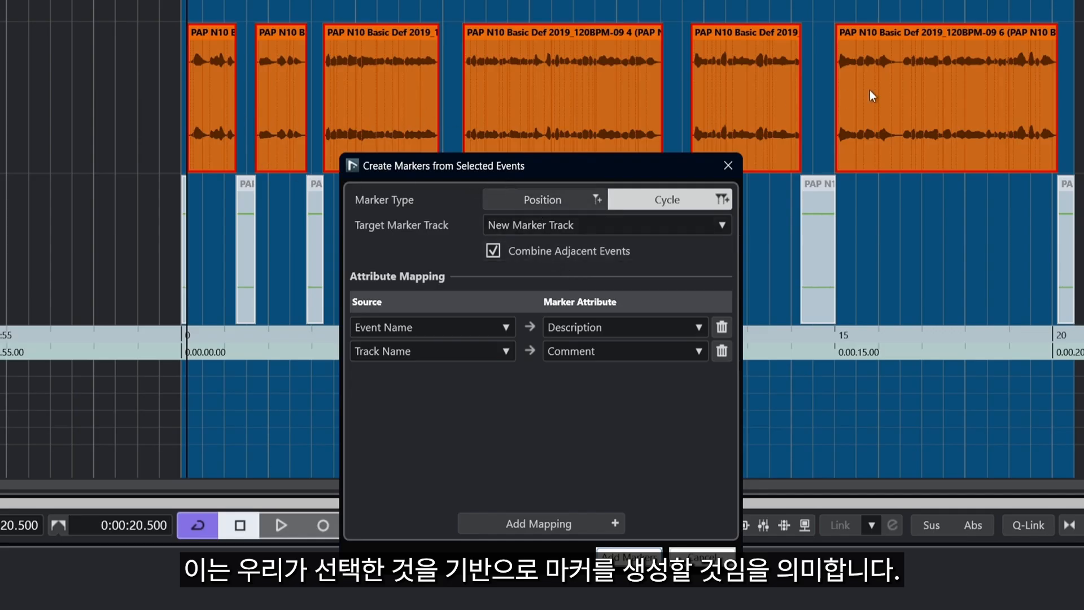
Set Marker Type to Position, keeping Event Name→Description and Track Name→Comment, removing extra mapping rows
left_click(537, 200)
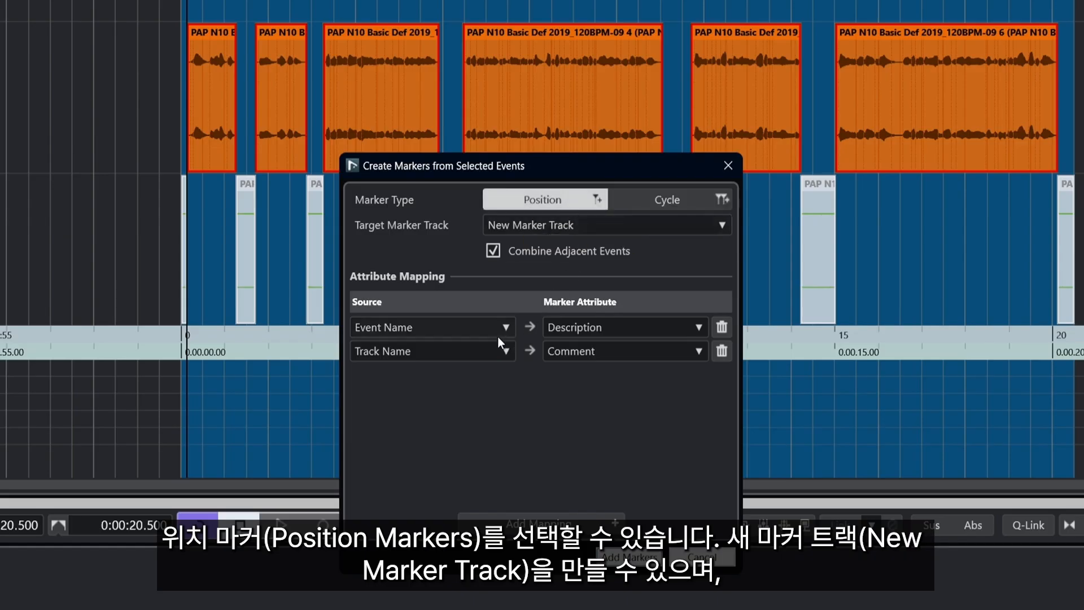
left_click(418, 328)
left_click(442, 333)
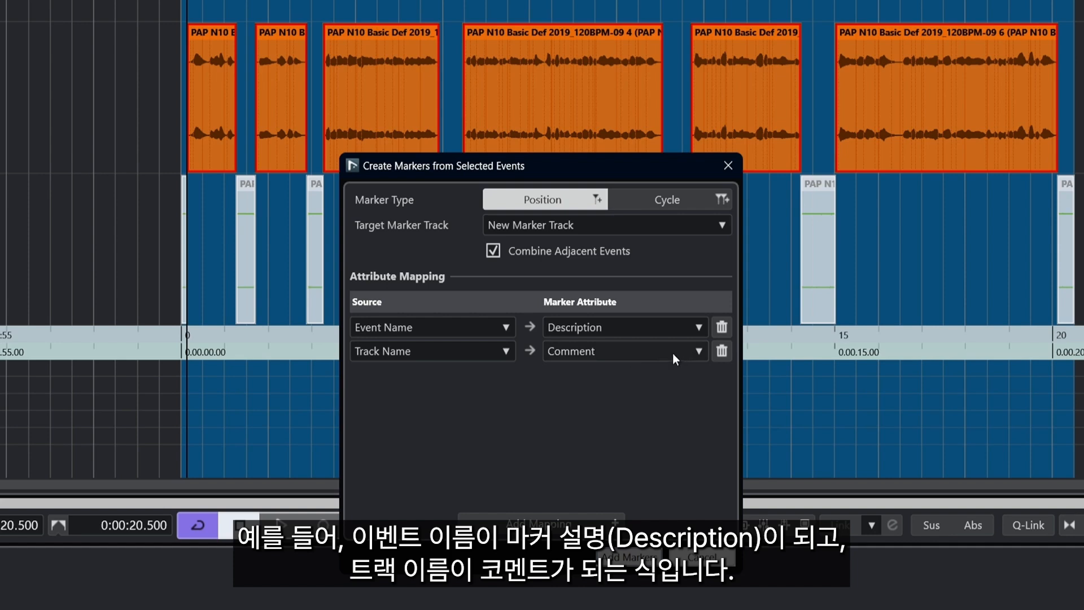
left_click(563, 519)
left_click(562, 519)
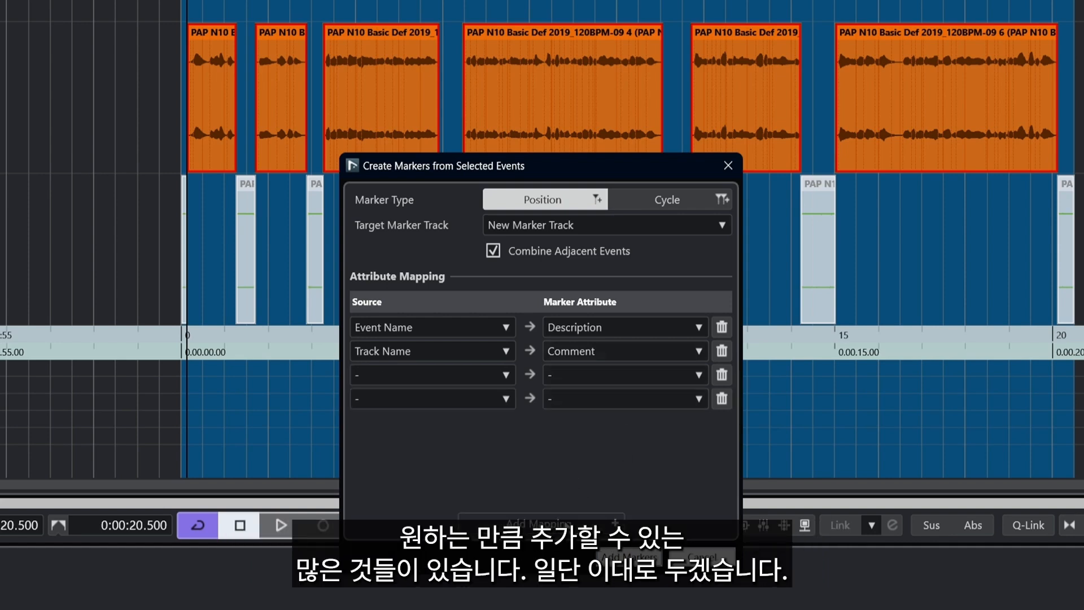
left_click(562, 520)
left_click(722, 422)
left_click(722, 398)
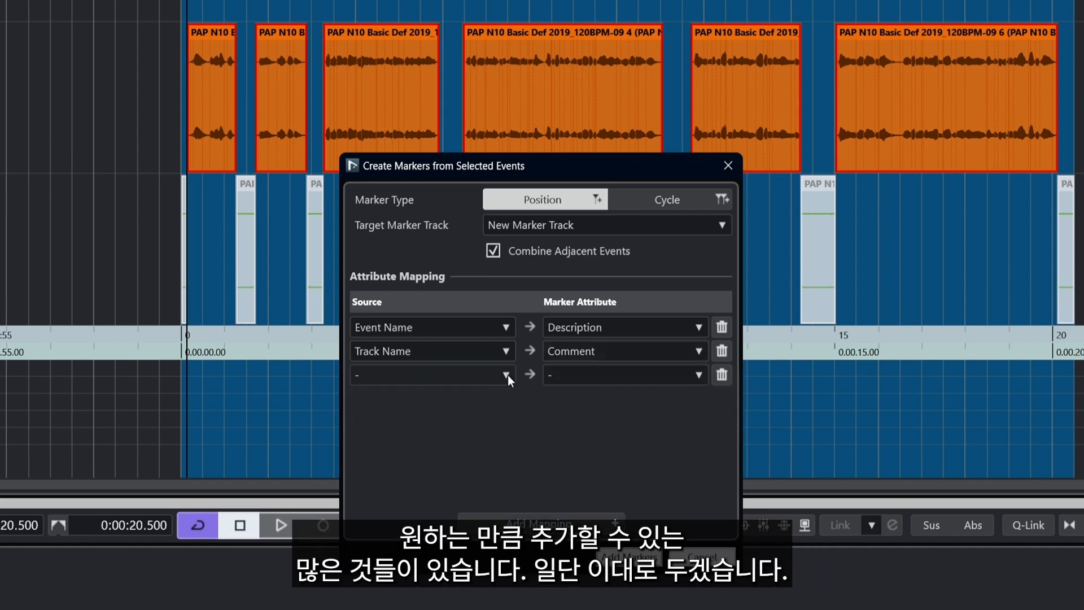
left_click(507, 376)
left_click(581, 414)
left_click(722, 375)
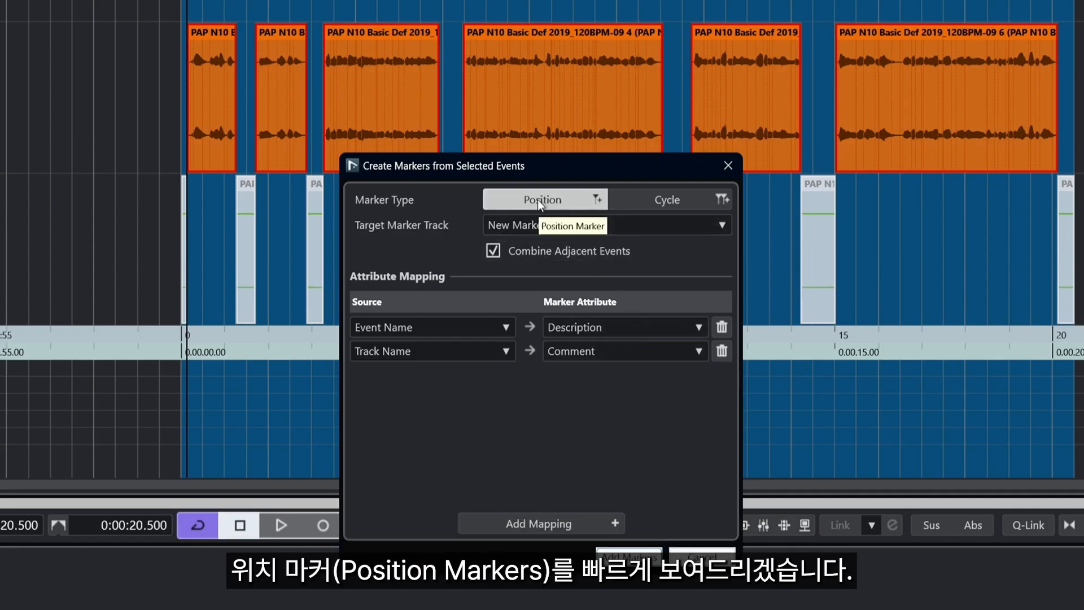
Create the position markers, reselect the six Vox Noise events, and open the Project menu
left_click(628, 554)
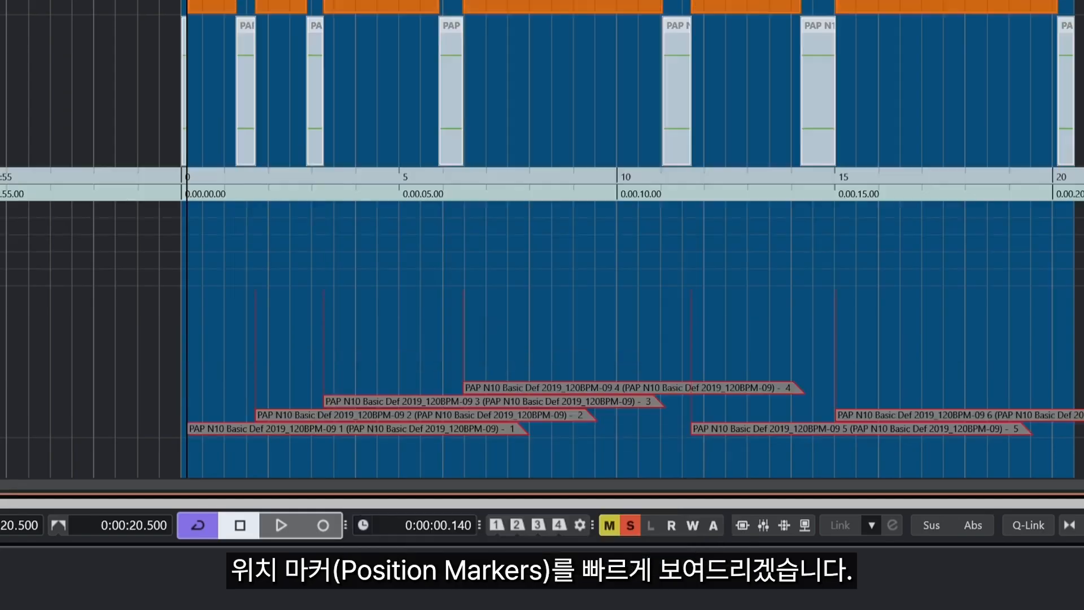
left_click_drag(3, 361, 3, 3)
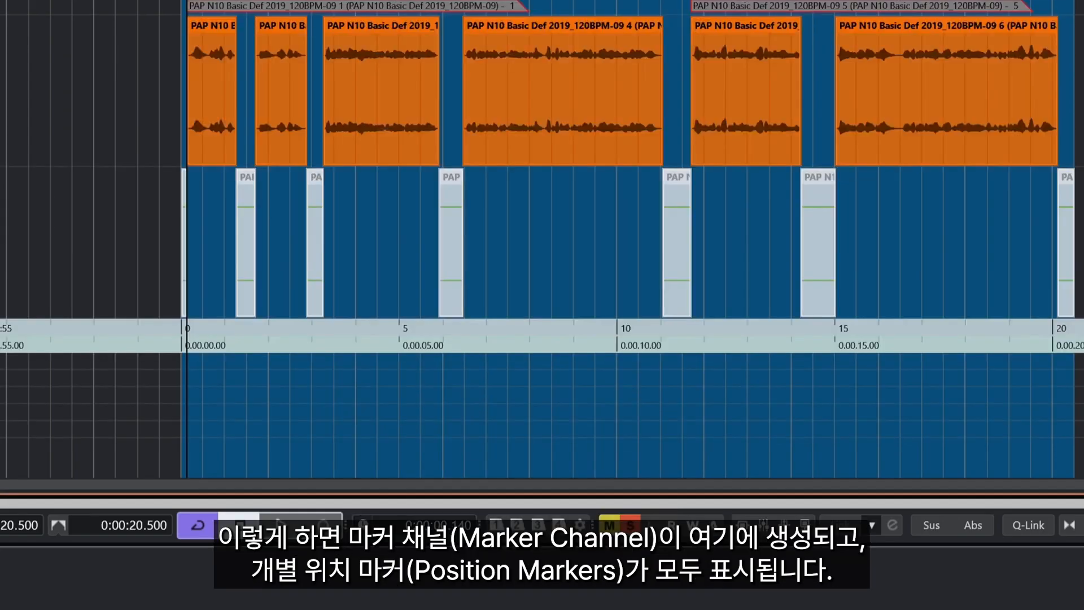
scroll(542, 321, "up", 3)
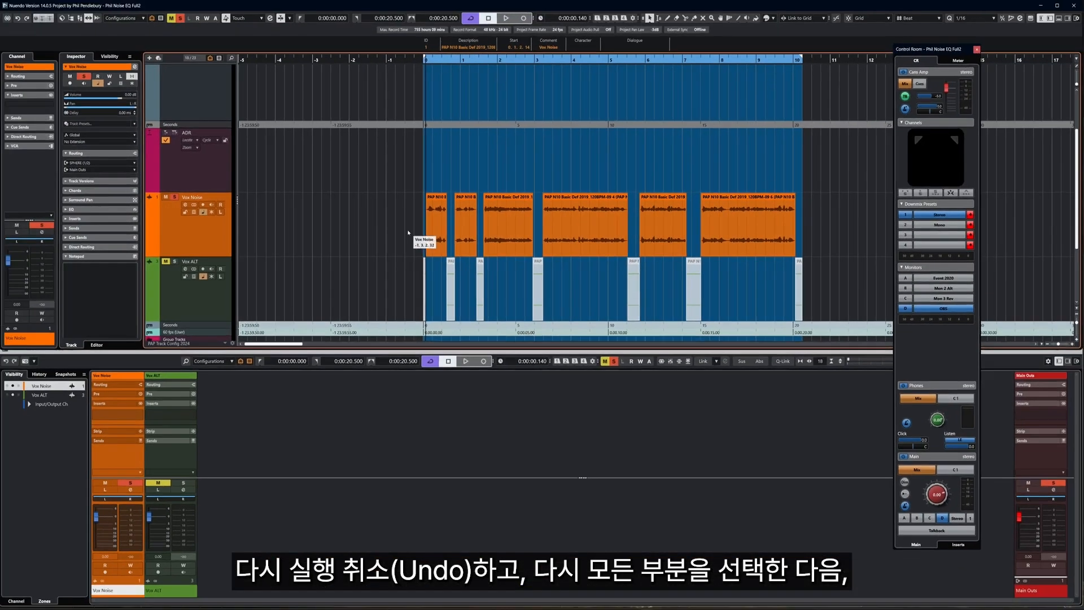
left_click_drag(401, 226, 869, 234)
scroll(776, 254, "down", 1)
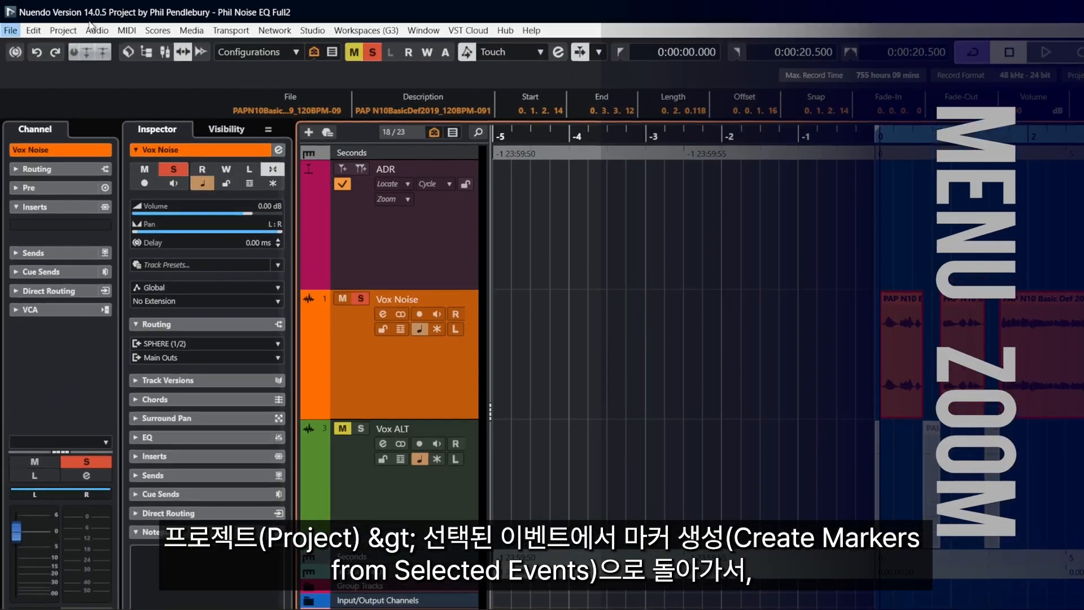
left_click(32, 14)
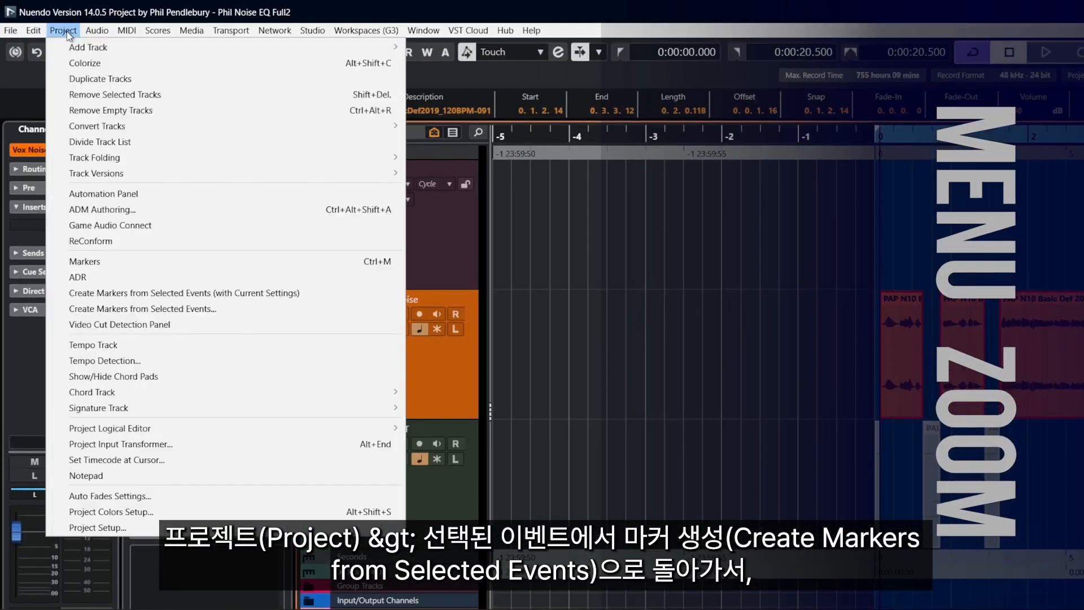
Create cycle markers from the six Vox Noise events on a new marker track
left_click(239, 309)
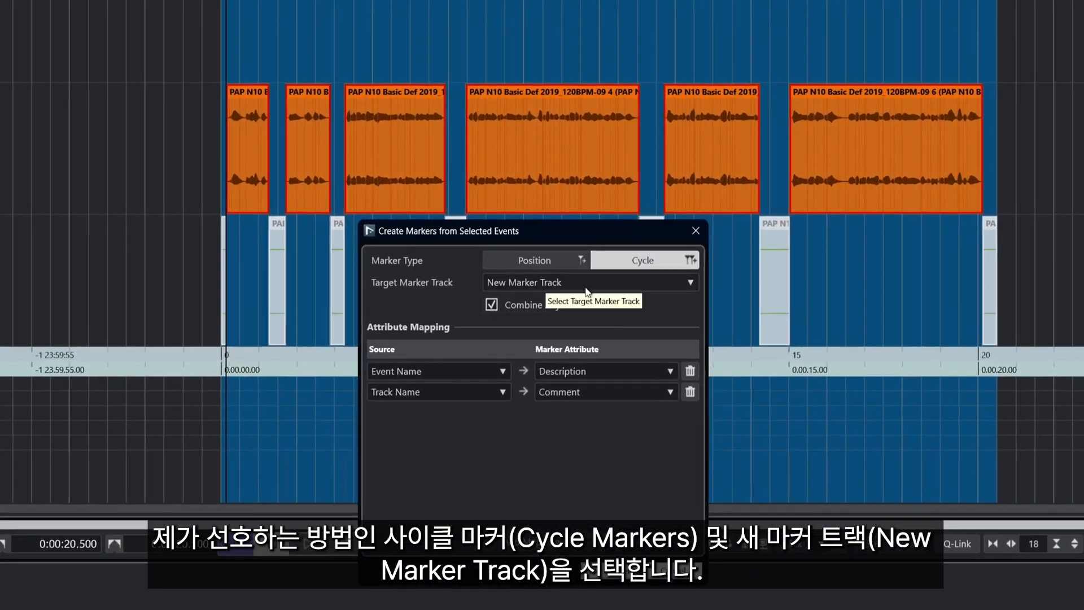
left_click(609, 575)
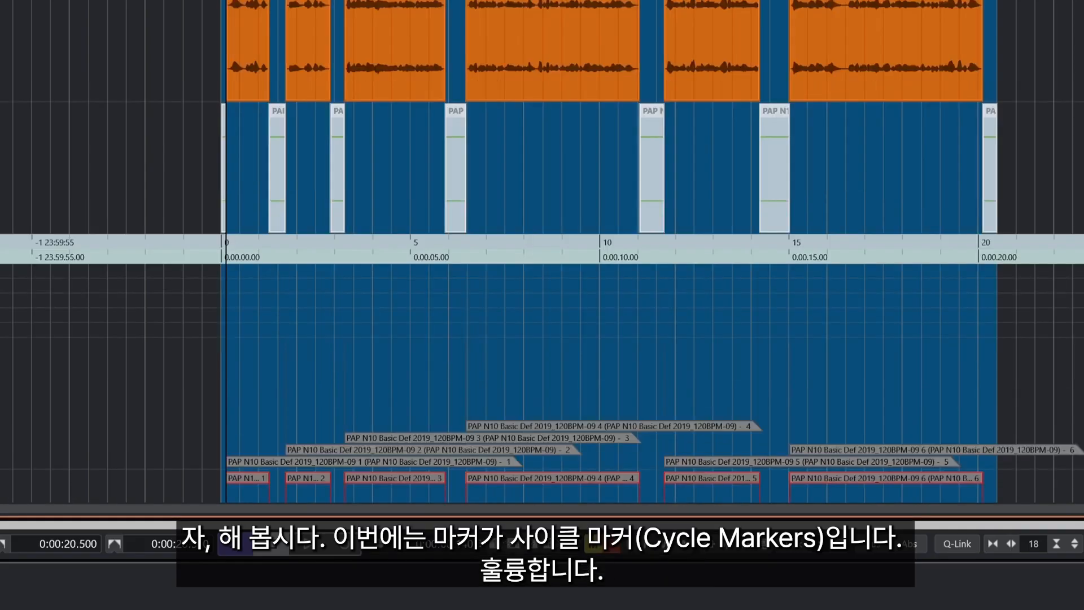
scroll(86, 211, "up", 2)
scroll(86, 211, "up", 2)
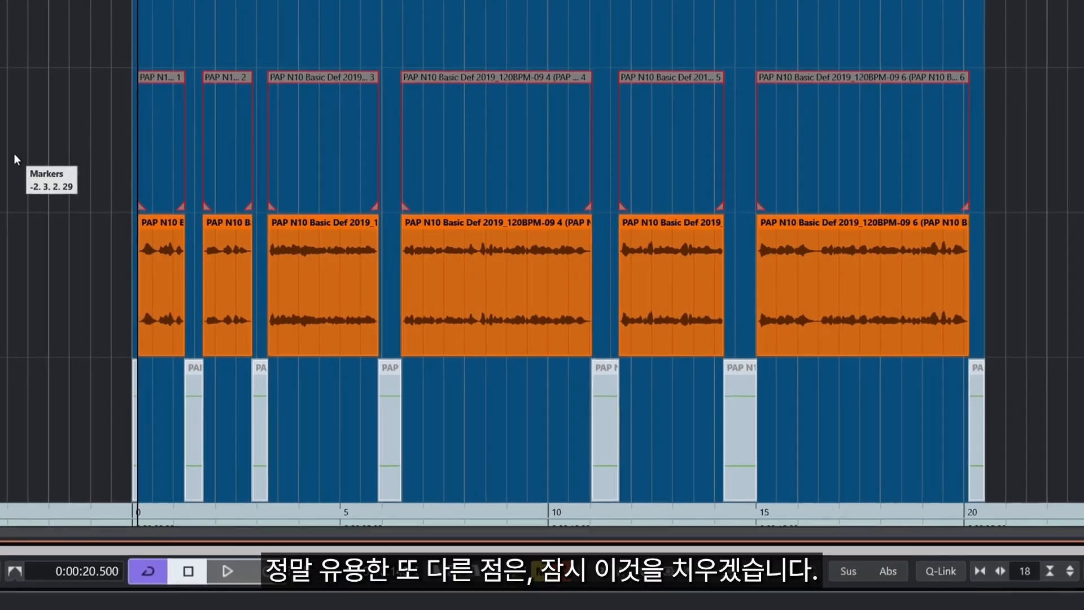
Marquee-select all six Vox Noise events again
key("8")
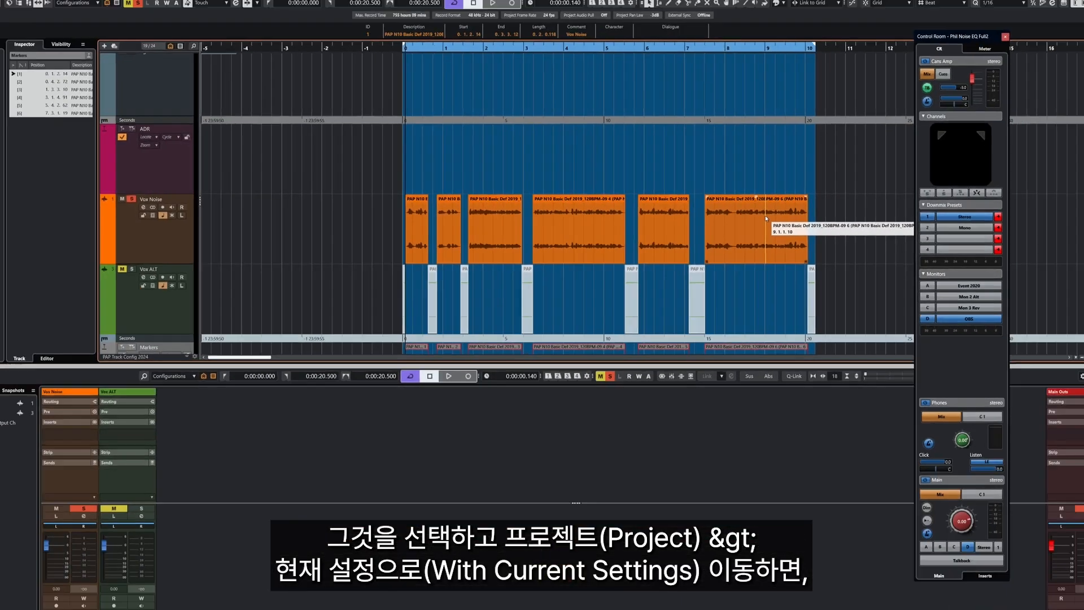
left_click_drag(378, 220, 859, 213)
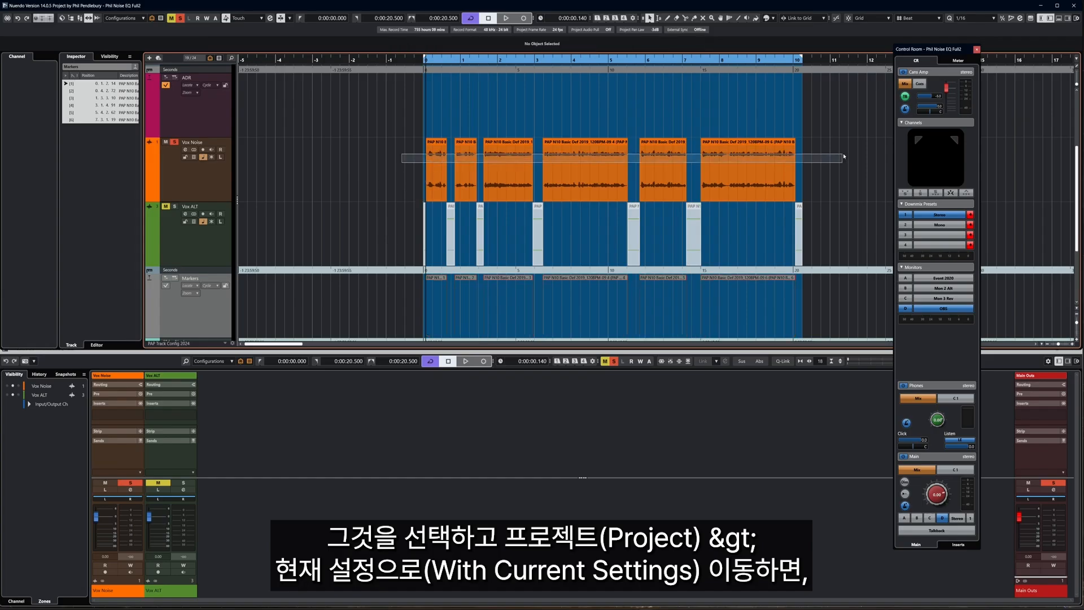
left_click_drag(842, 154, 843, 156)
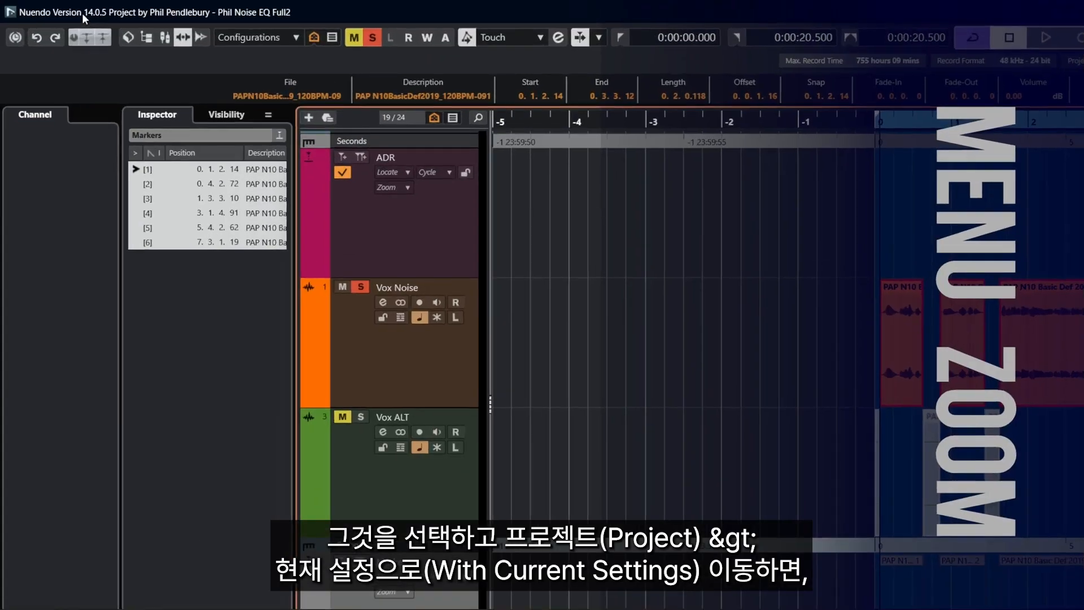
Create markers from the selected events using the current settings, then select marker 4
left_click(63, 30)
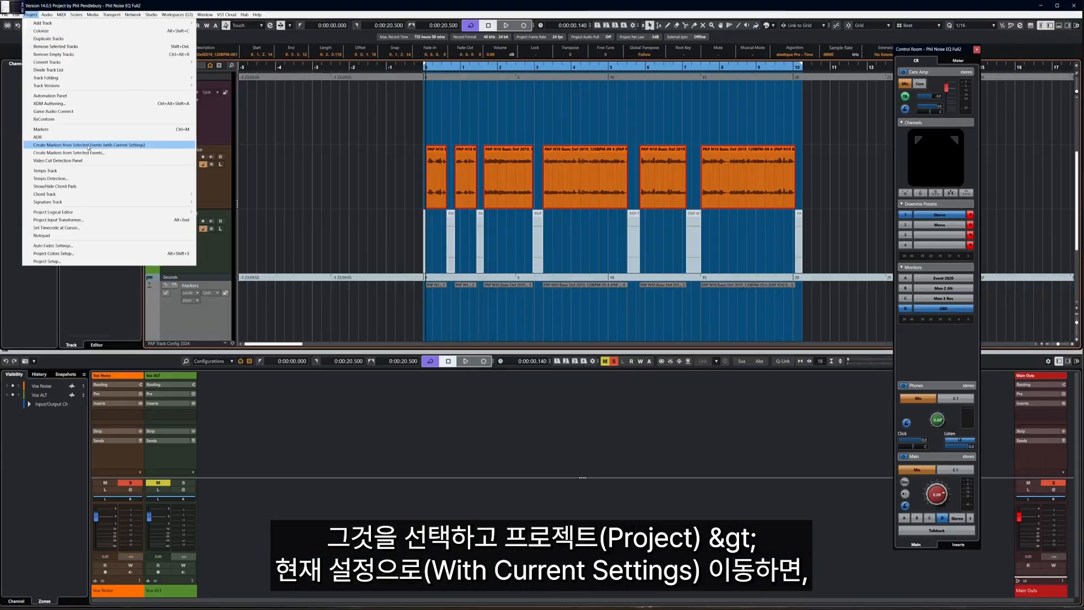
left_click(87, 145)
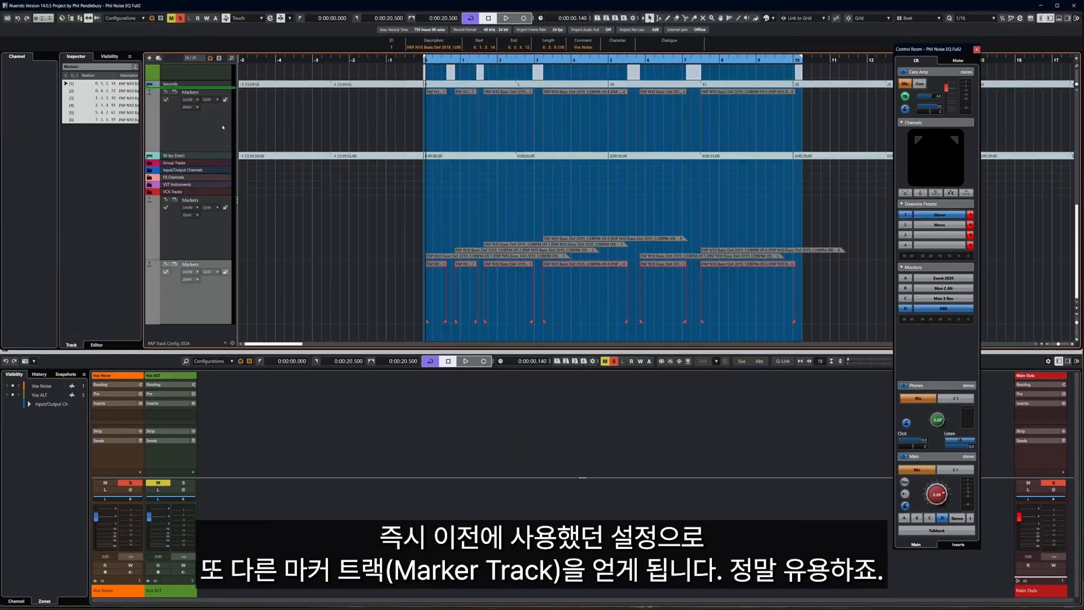
scroll(224, 90, "up", 2)
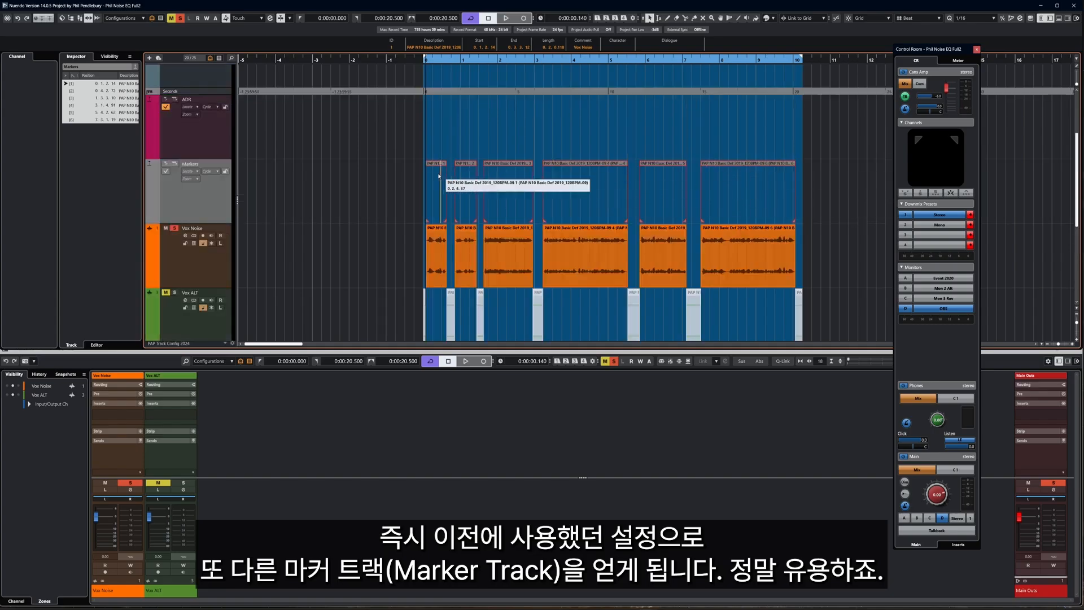
left_click(565, 187)
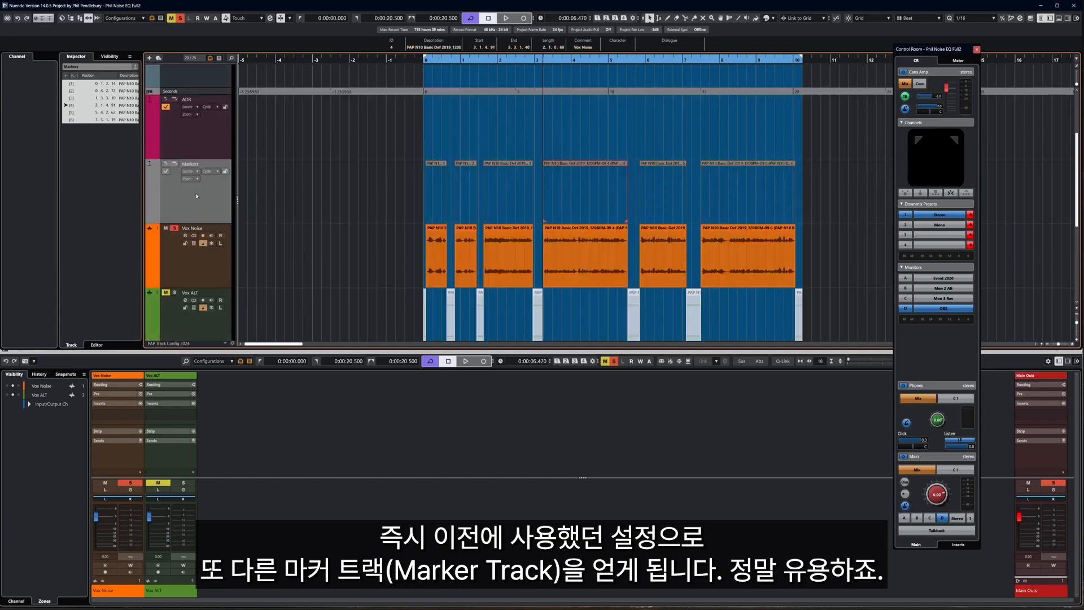
Colour the marker track red and zoom the timeline in horizontally
left_click(154, 198, "alt")
left_click(155, 240)
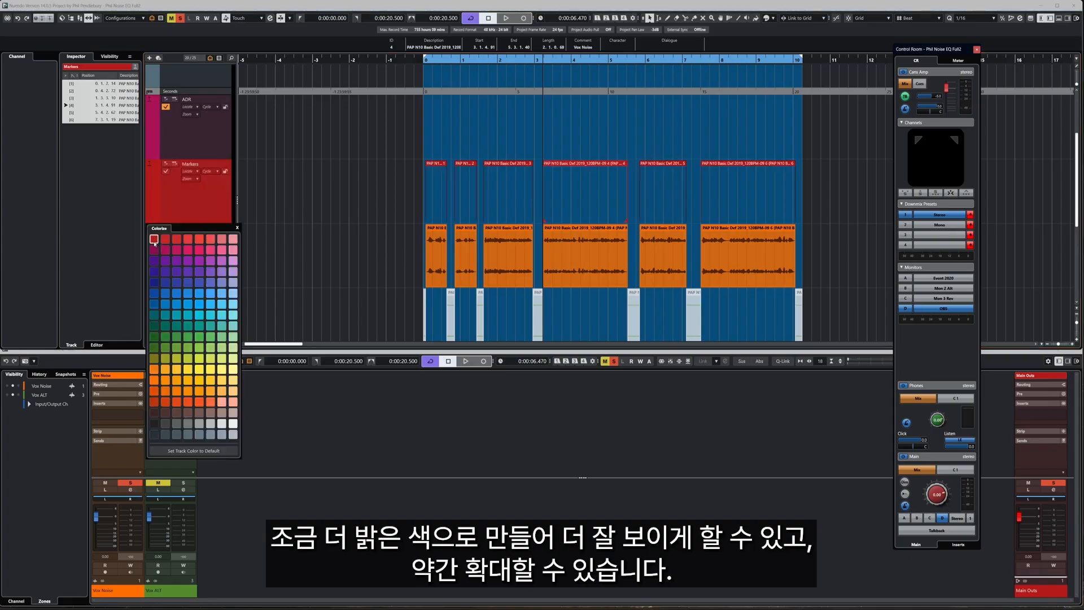
left_click(322, 204)
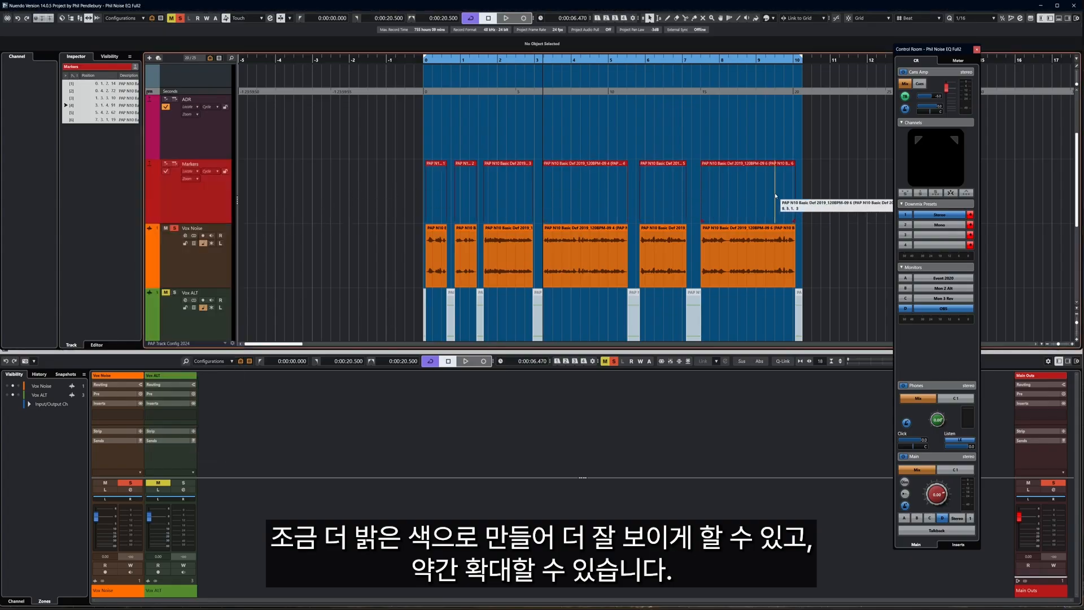
key("h")
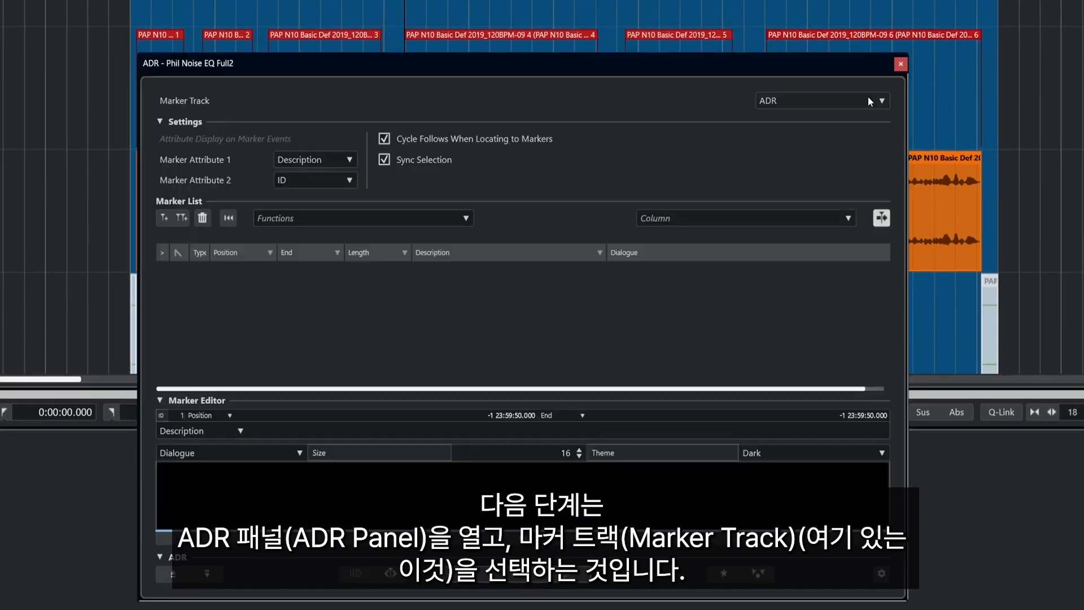
Set the ADR panel's marker track to Markers and step through markers 1 to 5
left_click(808, 105)
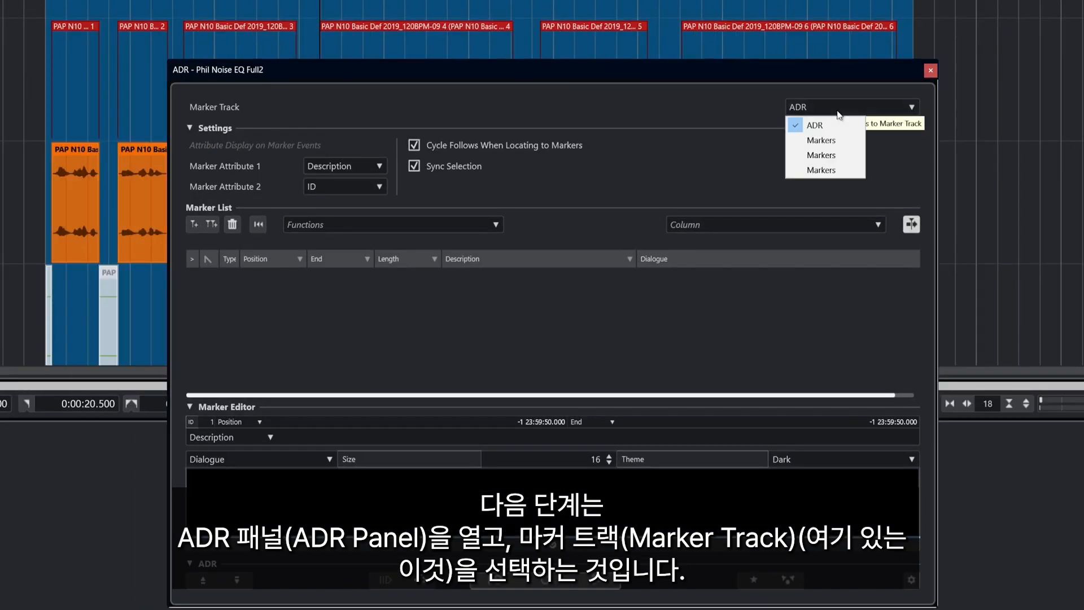
left_click(830, 140)
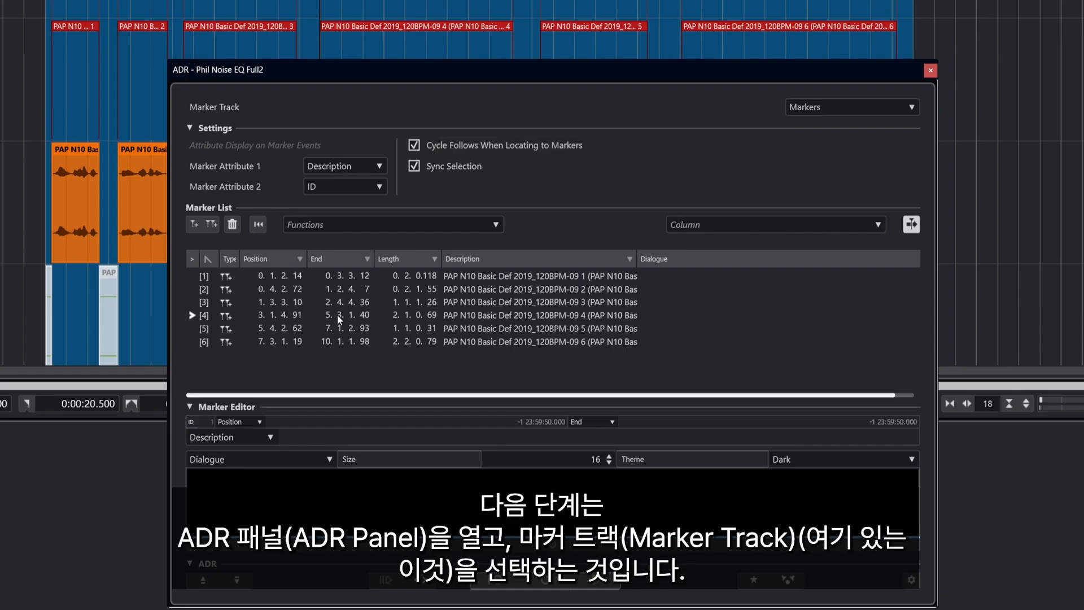
left_click(305, 274)
left_click(305, 289)
left_click(305, 303)
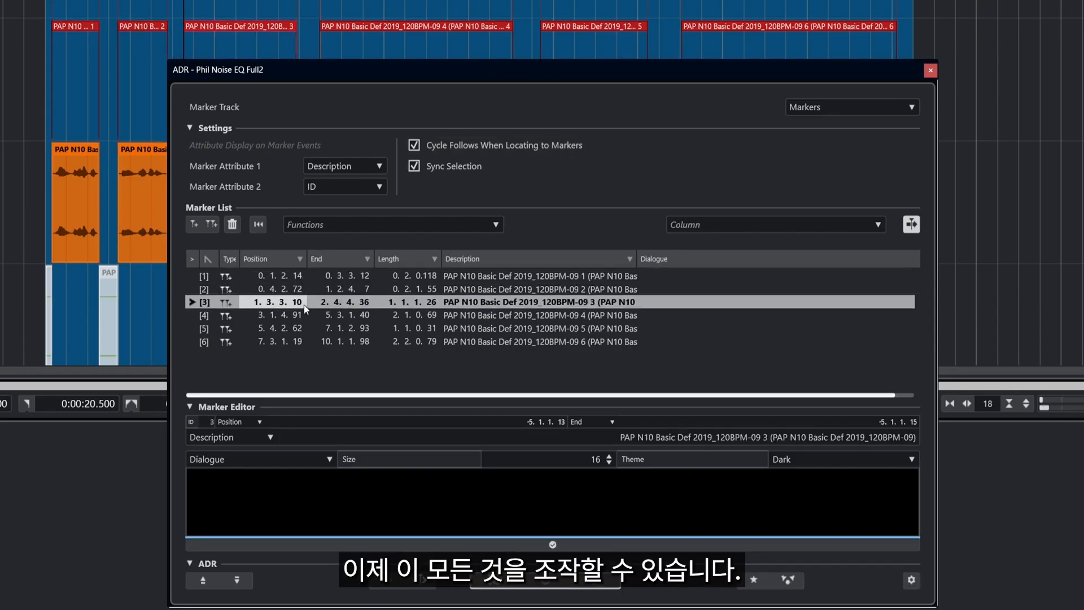
left_click(306, 316)
left_click(307, 328)
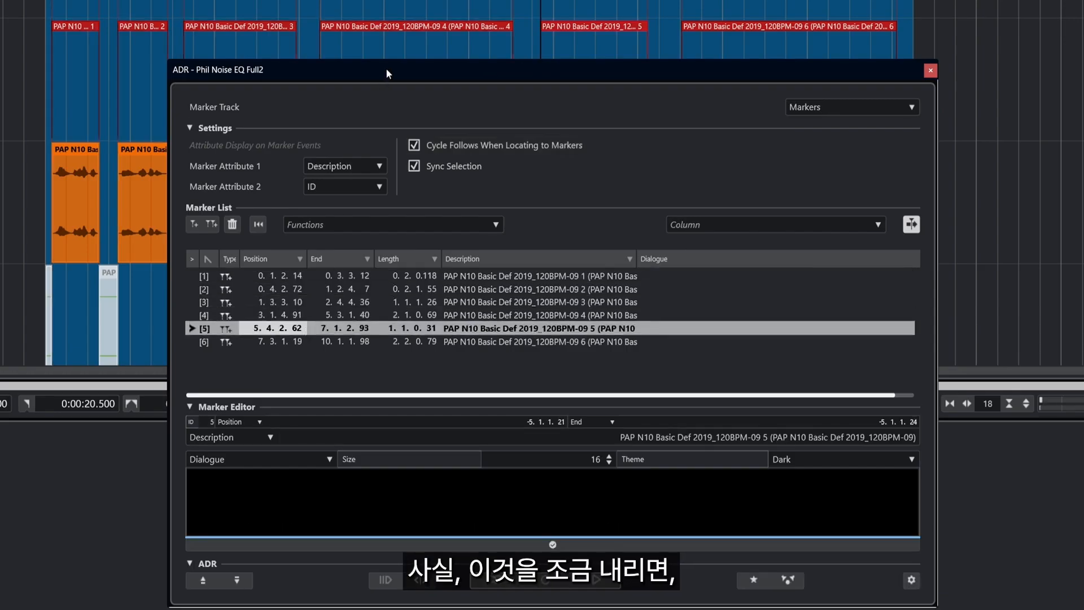
Move the ADR panel lower, step from marker 6 back to marker 1, then close it
mouse_move(385, 68)
left_mouse_down()
mouse_move(341, 122)
mouse_move(333, 172)
left_mouse_up()
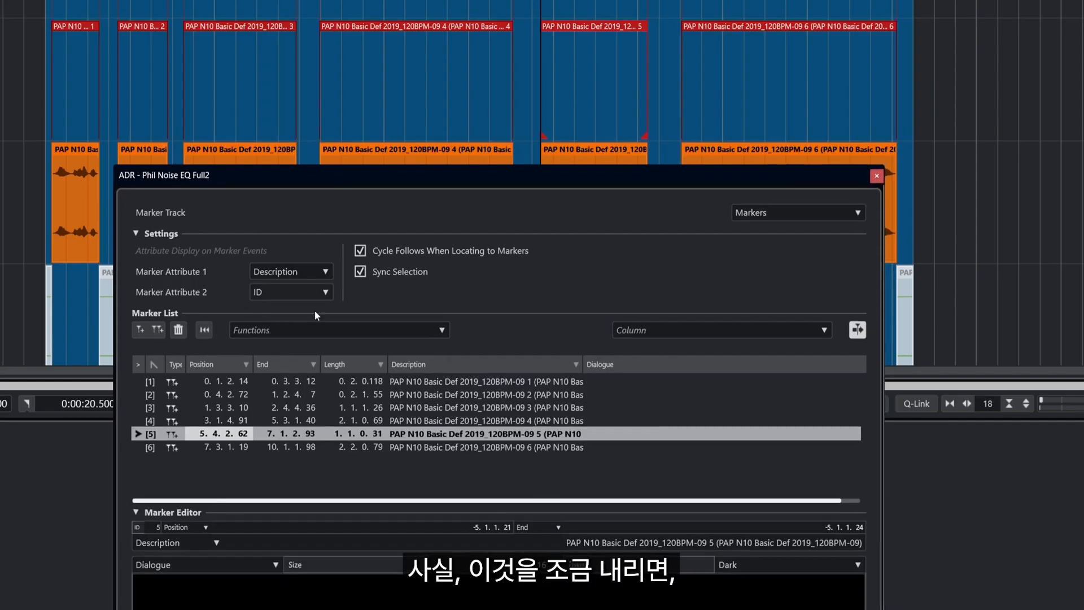
left_click(182, 446)
left_click(184, 433)
left_click(184, 422)
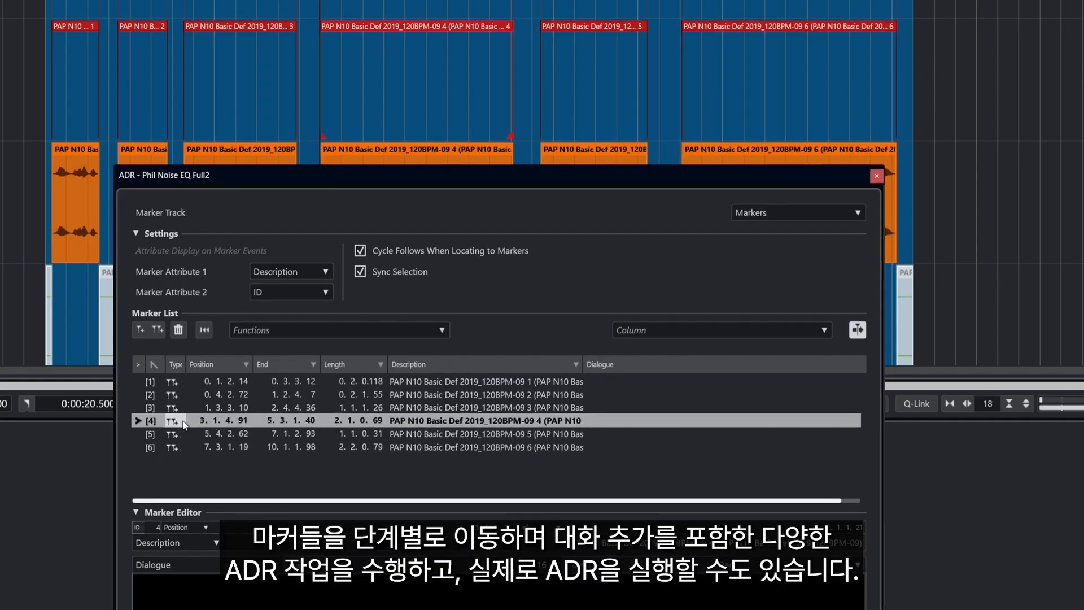
left_click(180, 408)
left_click(189, 394)
left_click(198, 381)
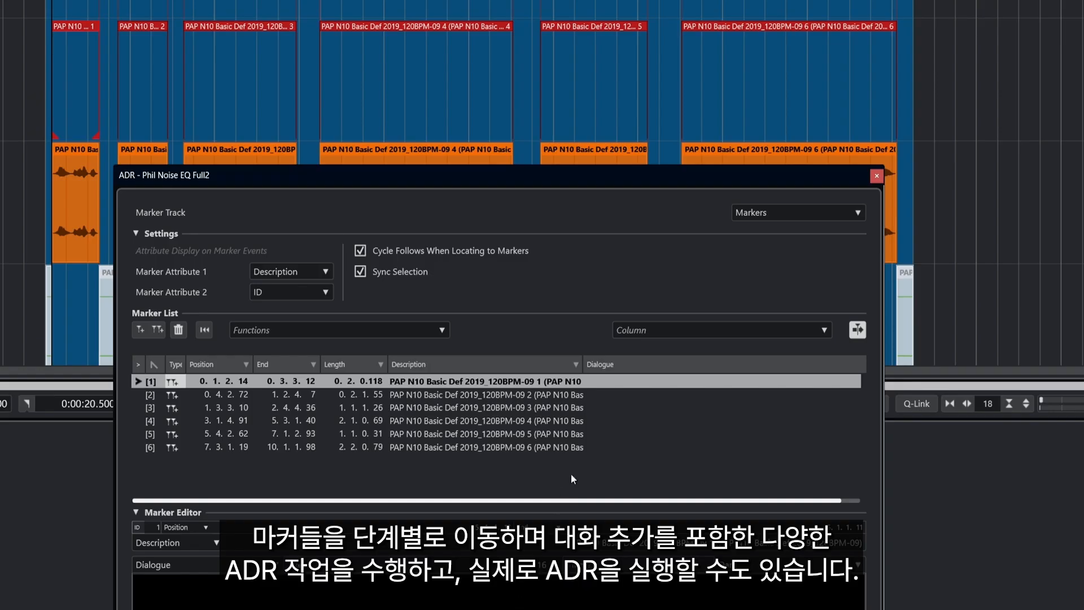
left_click(876, 174)
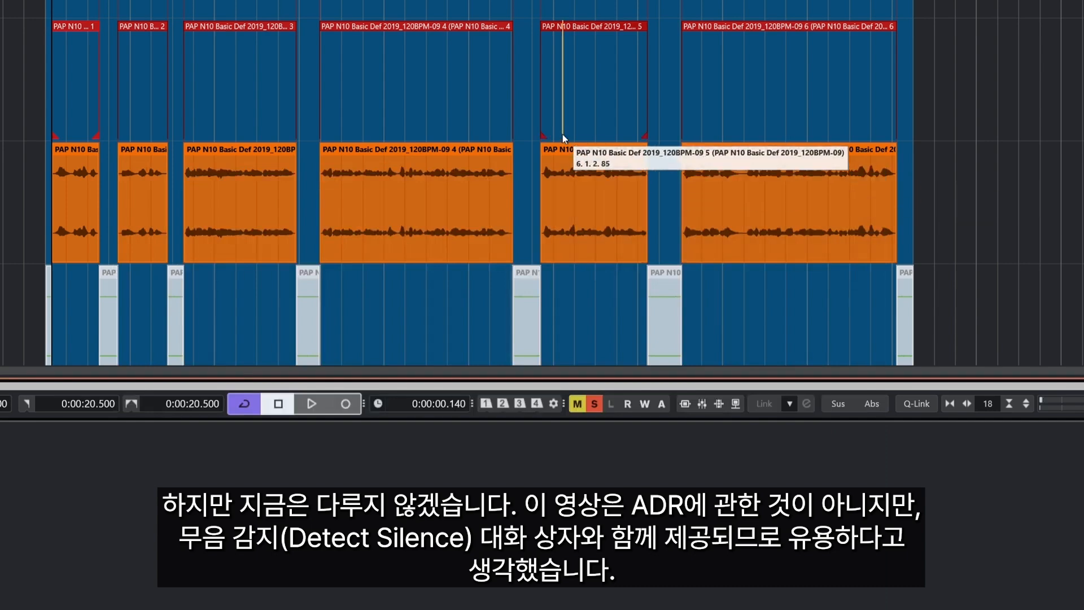